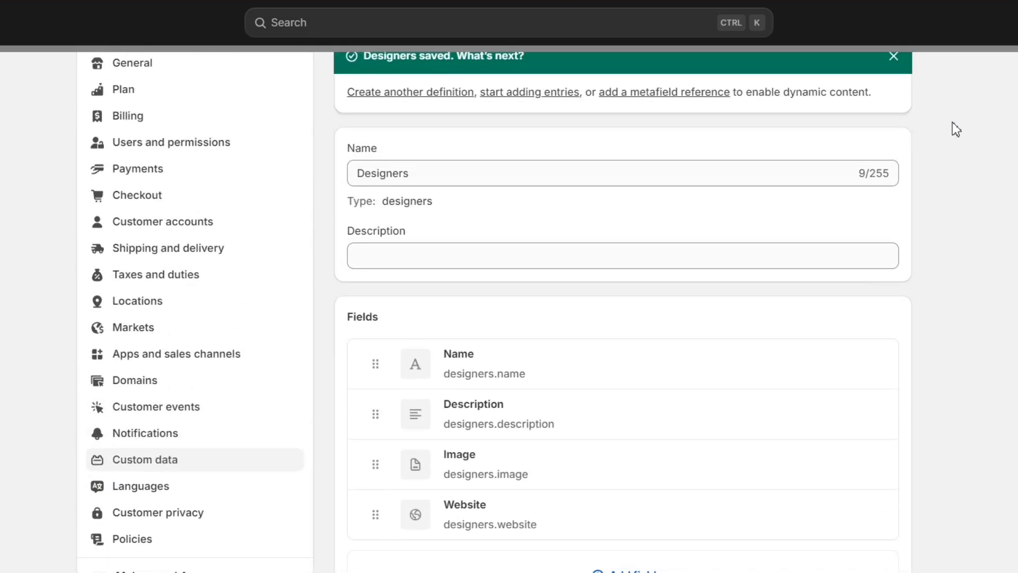
Leave the settings and start a new entry for the Designers metaobject.
click(903, 98)
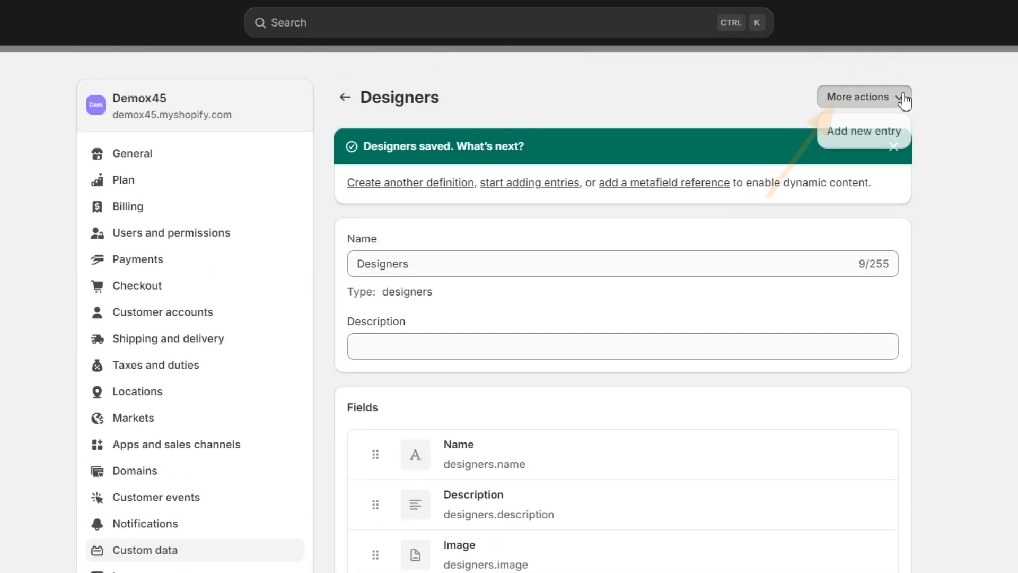
click(902, 98)
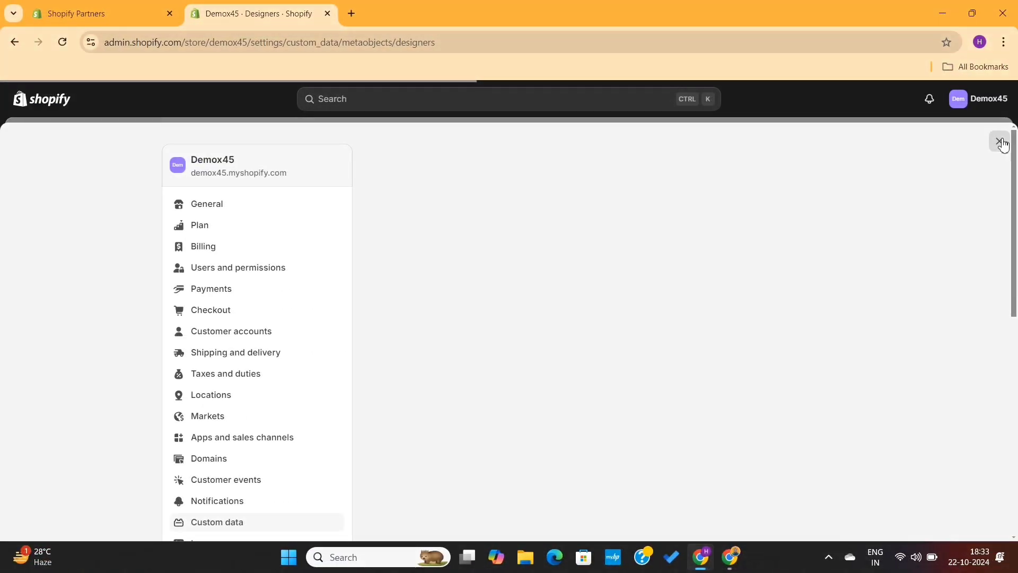
click(1001, 144)
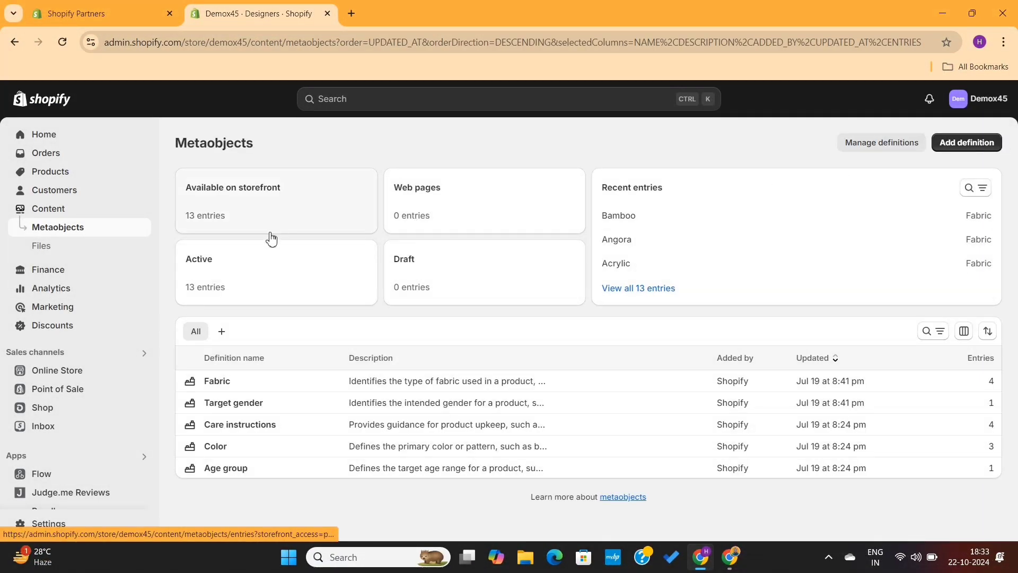
click(84, 231)
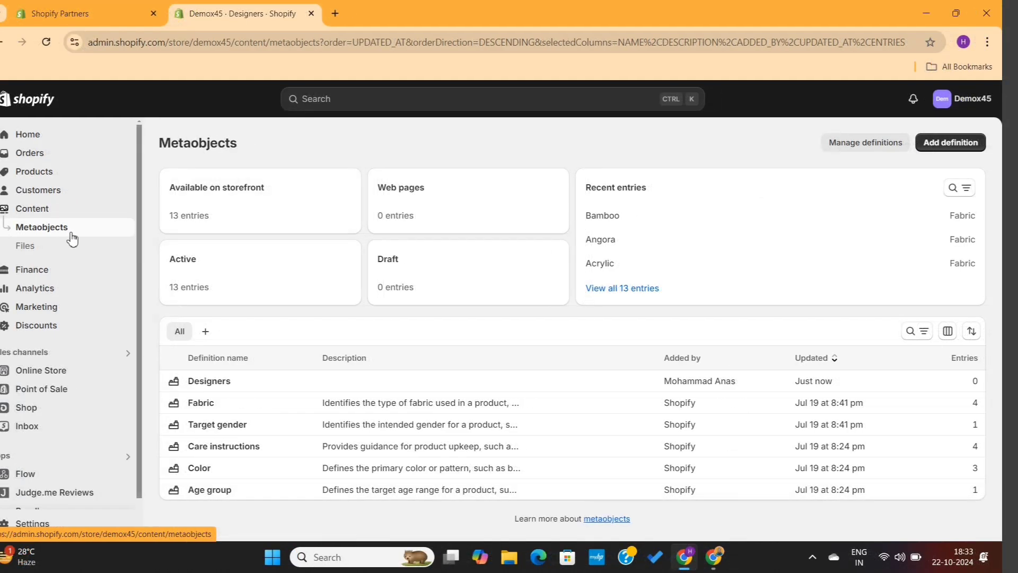
click(210, 384)
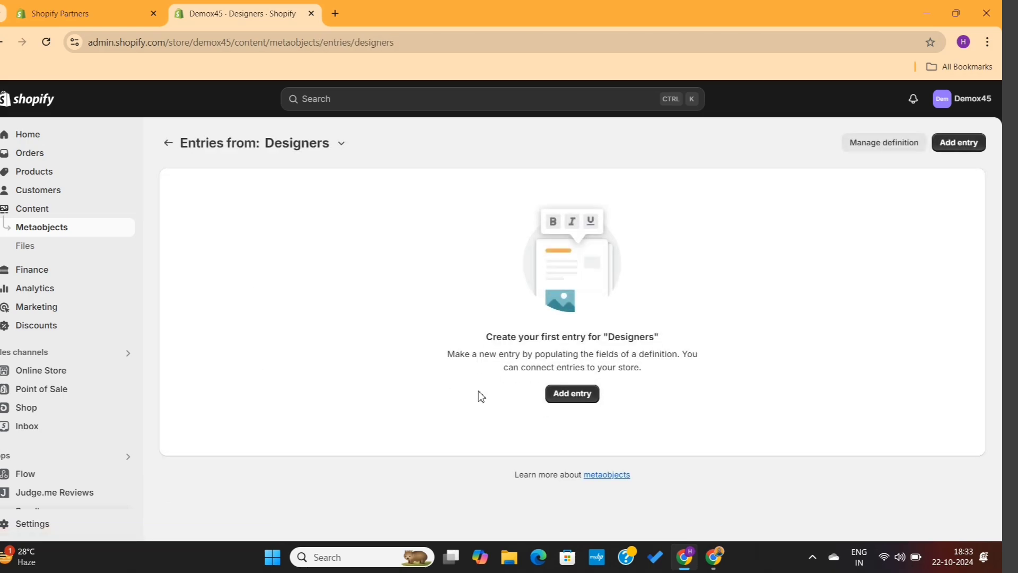
click(572, 399)
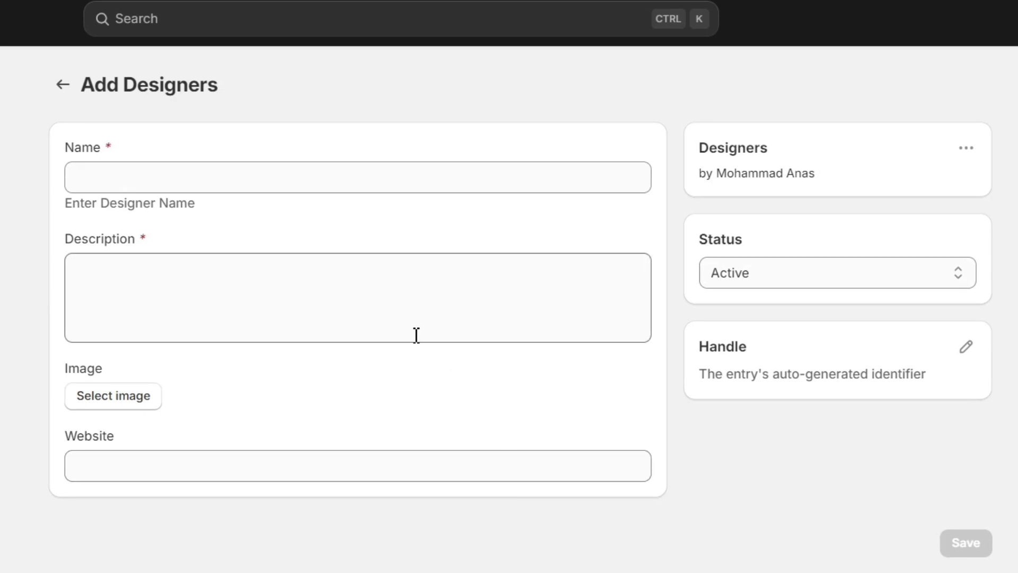
click(216, 175)
click(206, 300)
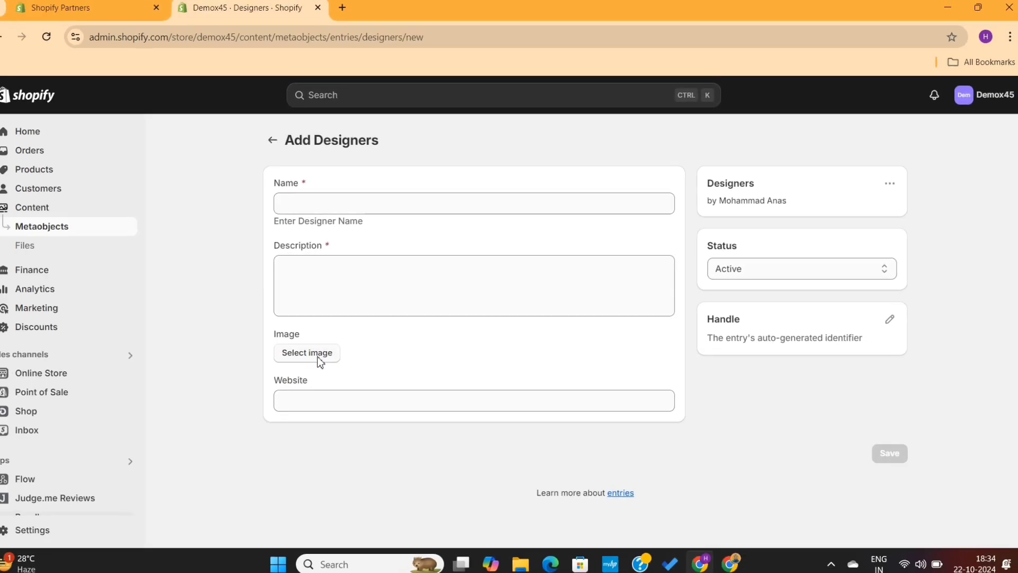
click(130, 404)
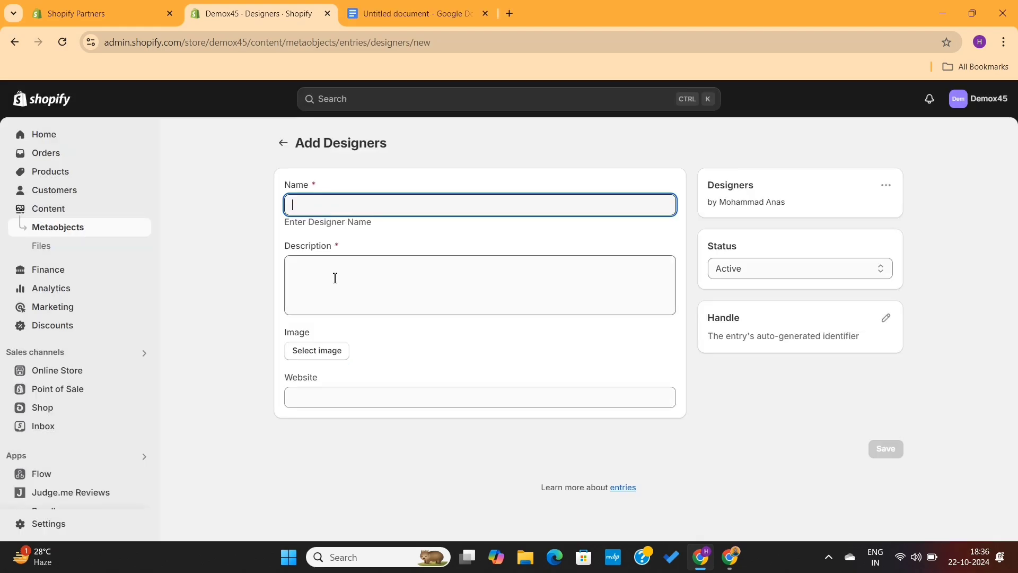
Fill in the designer's name and a description paragraph about bringing fresh and trendy ideas to the t-shirt line.
click(335, 278)
text(Samual  Samual brings fresh and trendy ideas to our t-shirt line. He focuses on combining comfort with creativity, producing t-shirts that stand out. From minimal designs to bold statements, Samual ensures that every t-shirt reflects the individuality of our brand and resonates with our customers.)
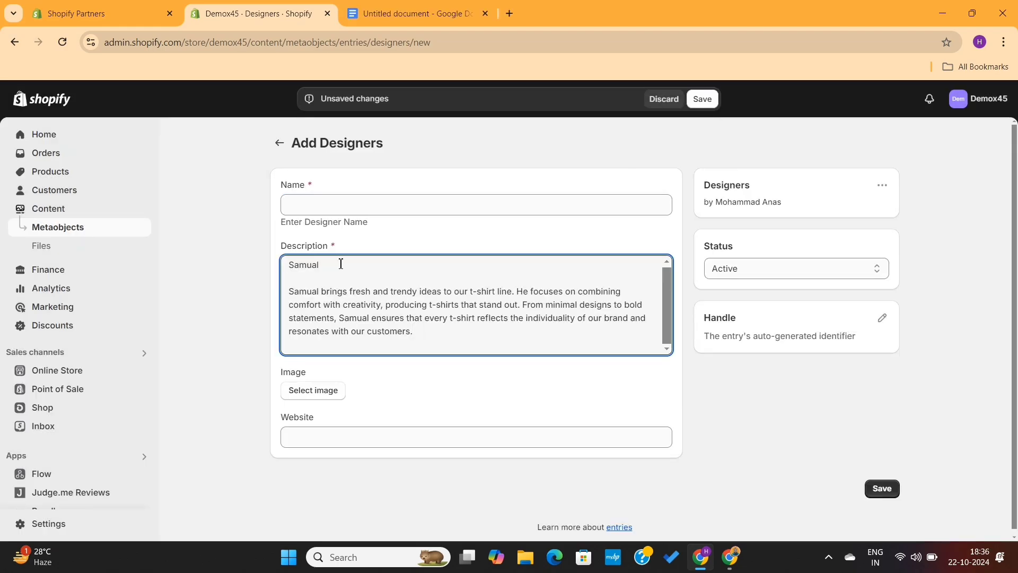
double_click(291, 263)
key(ctrl+x)
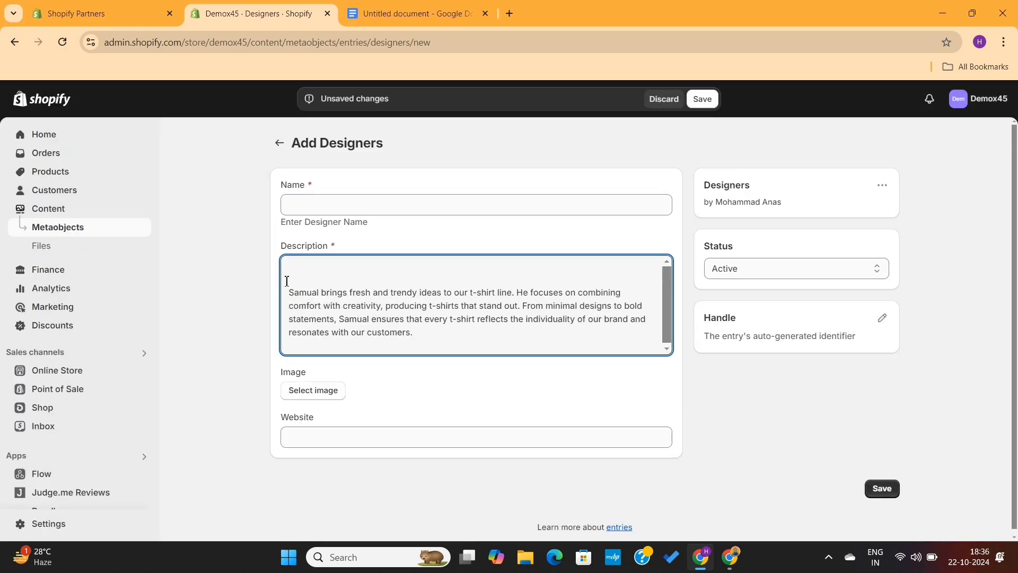
key(BackSpace)
key(BackSpace)
click(326, 201)
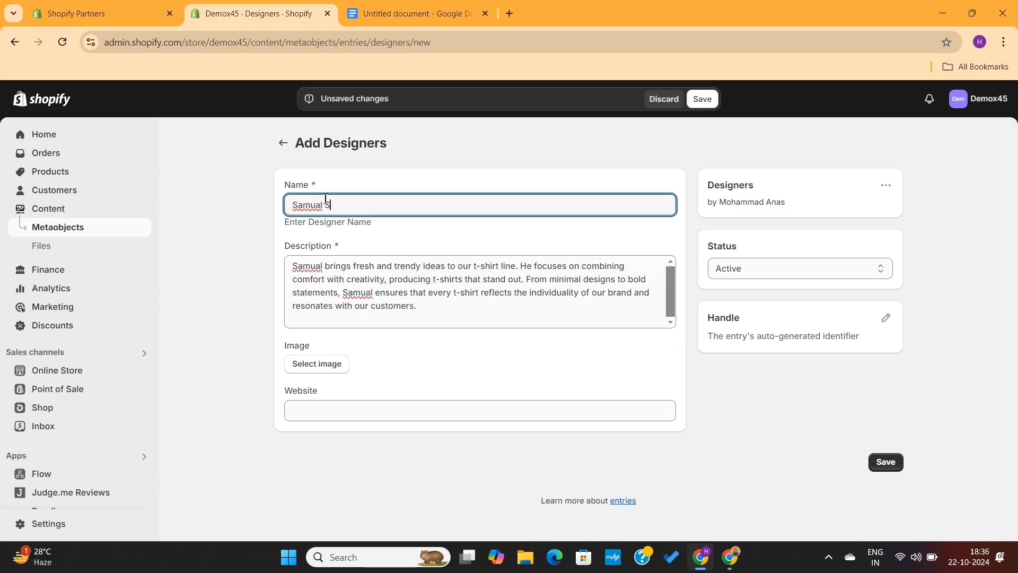
click(336, 371)
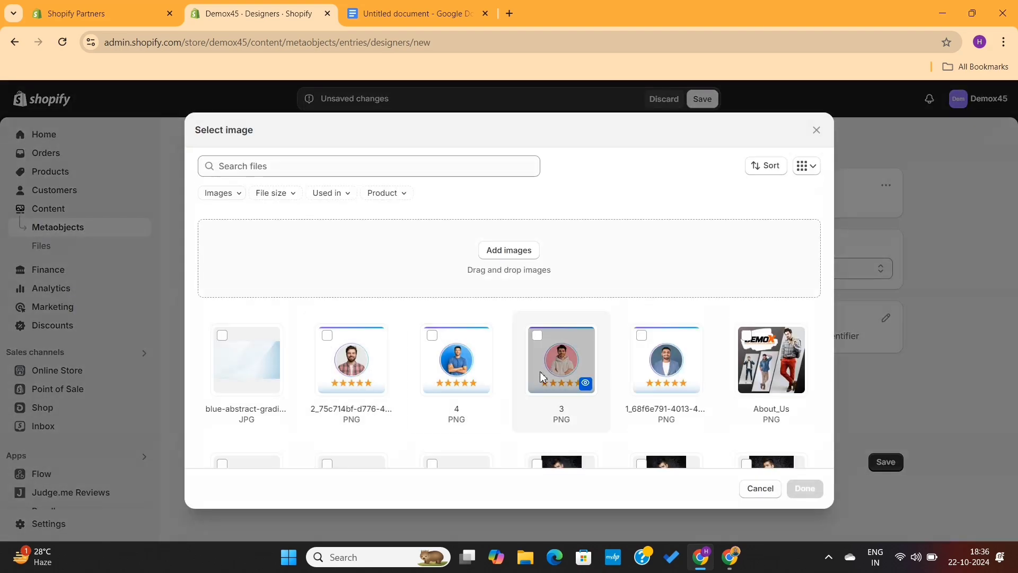
click(350, 366)
click(805, 489)
Set the designer entry's website to Shopify.com and save the entry.
click(404, 407)
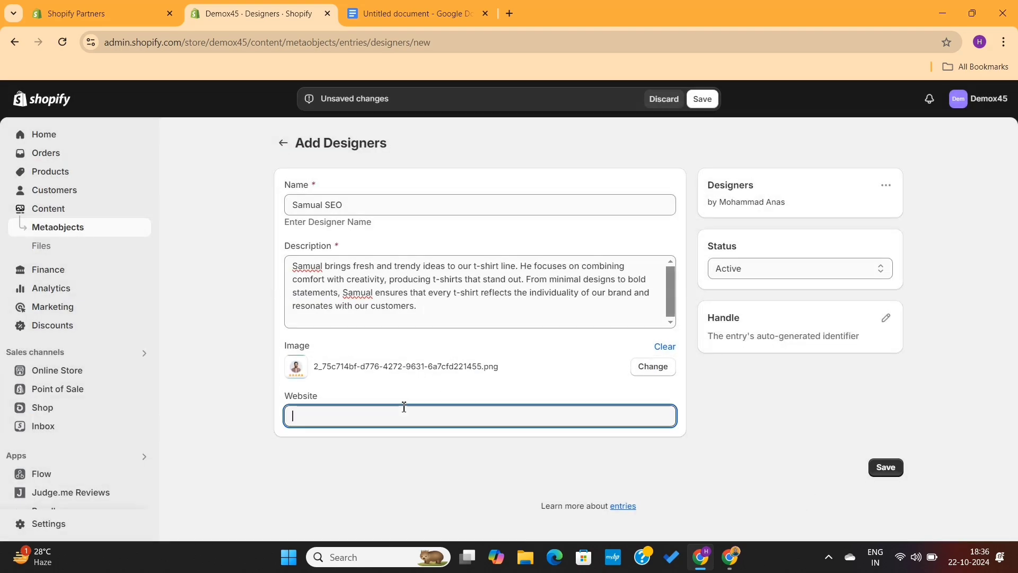
text(Shopify.com)
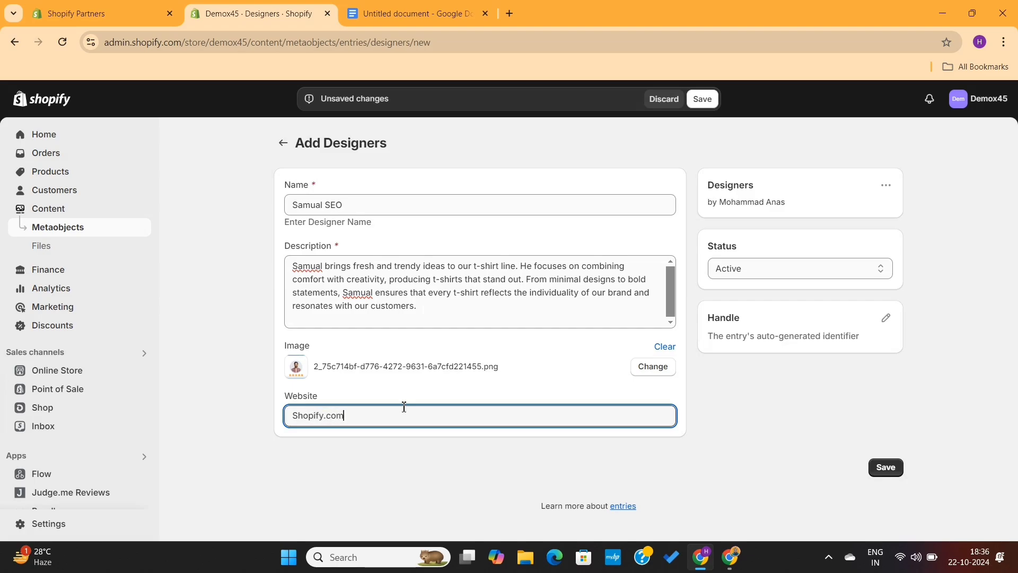
click(884, 469)
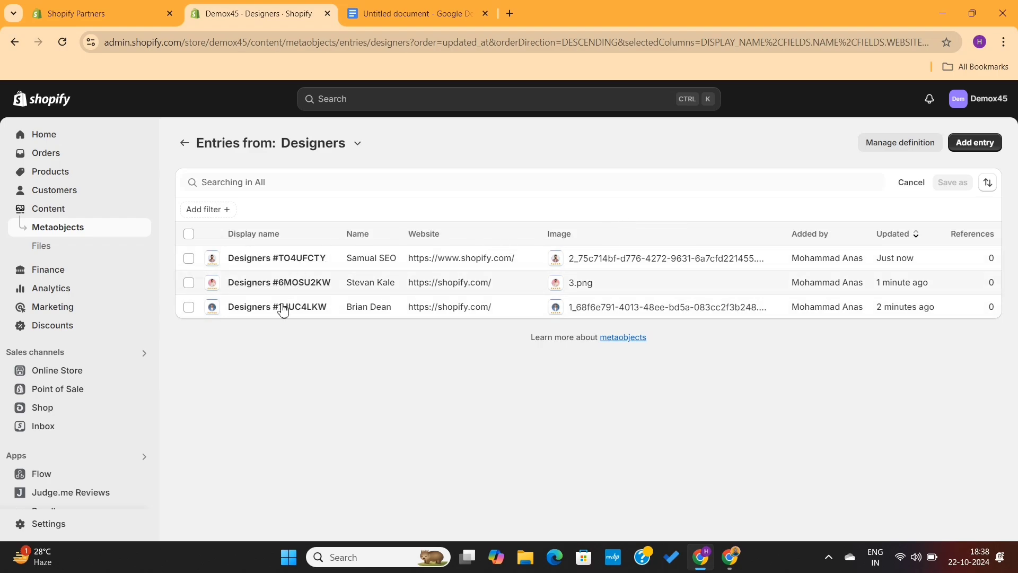
Open the product metafield definitions in the store's custom data settings.
key(alt+Left)
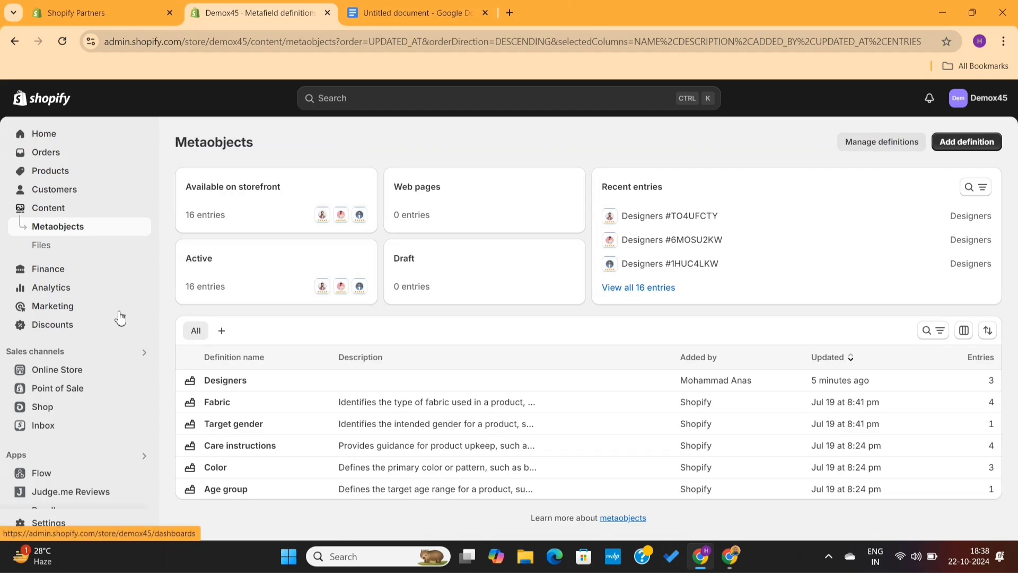
click(59, 523)
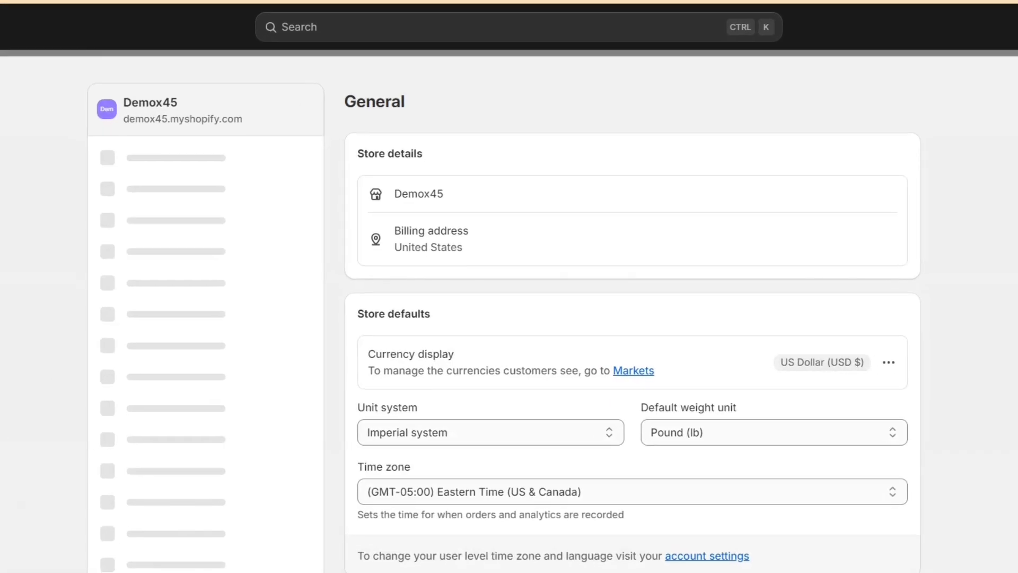
scroll(62, 444, down, 4)
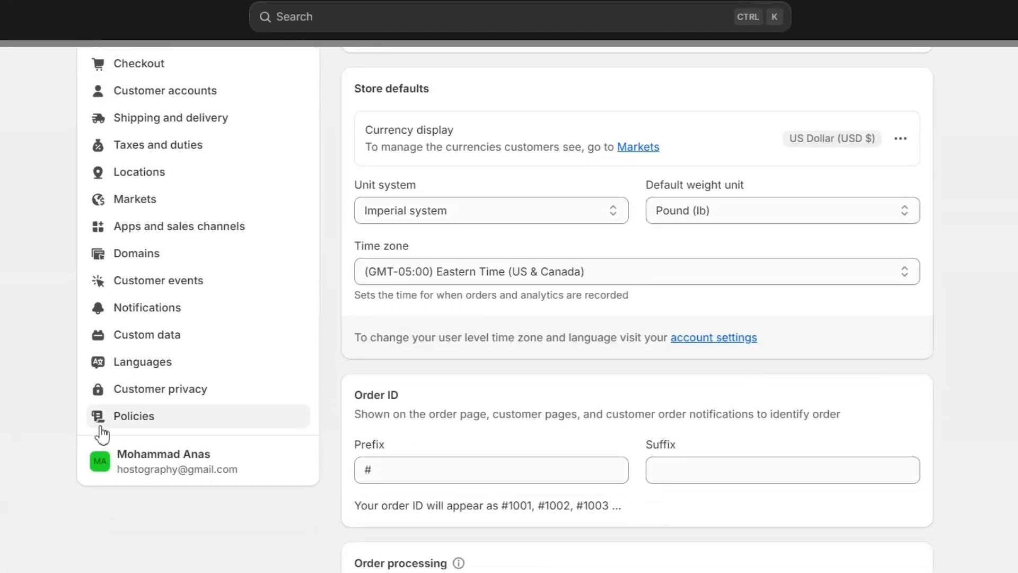
click(158, 335)
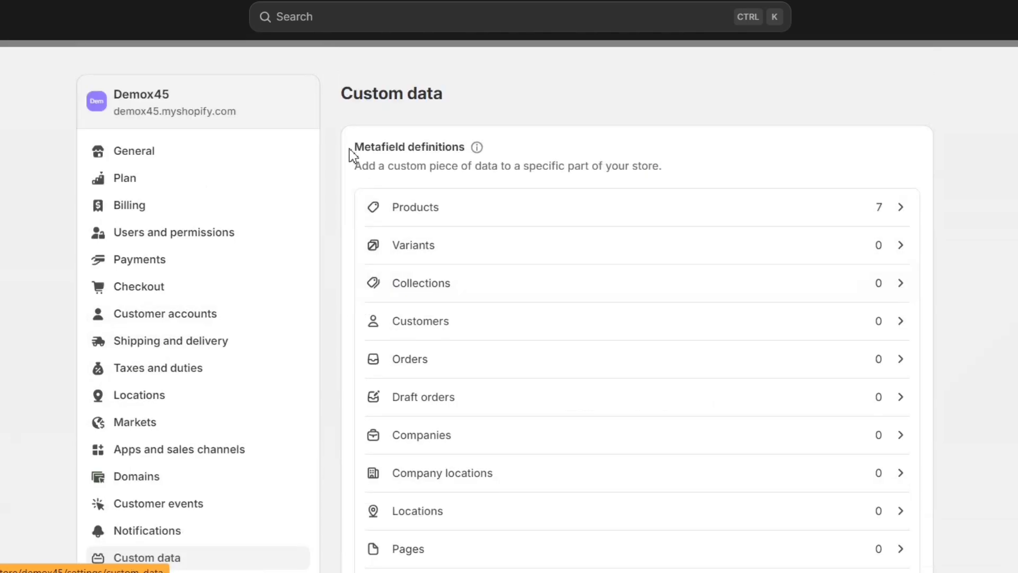
drag(350, 152, 464, 147)
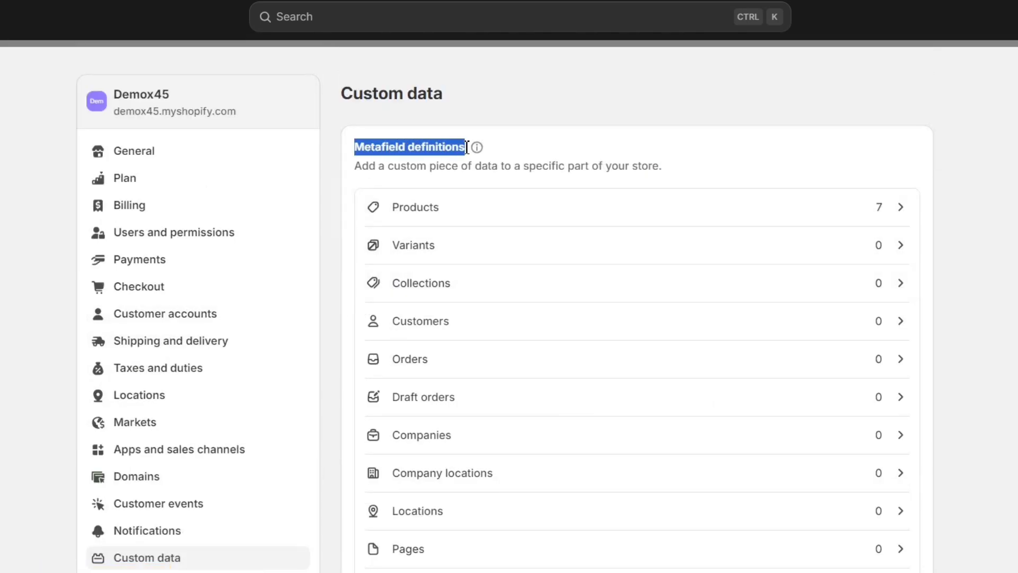
click(541, 141)
click(514, 208)
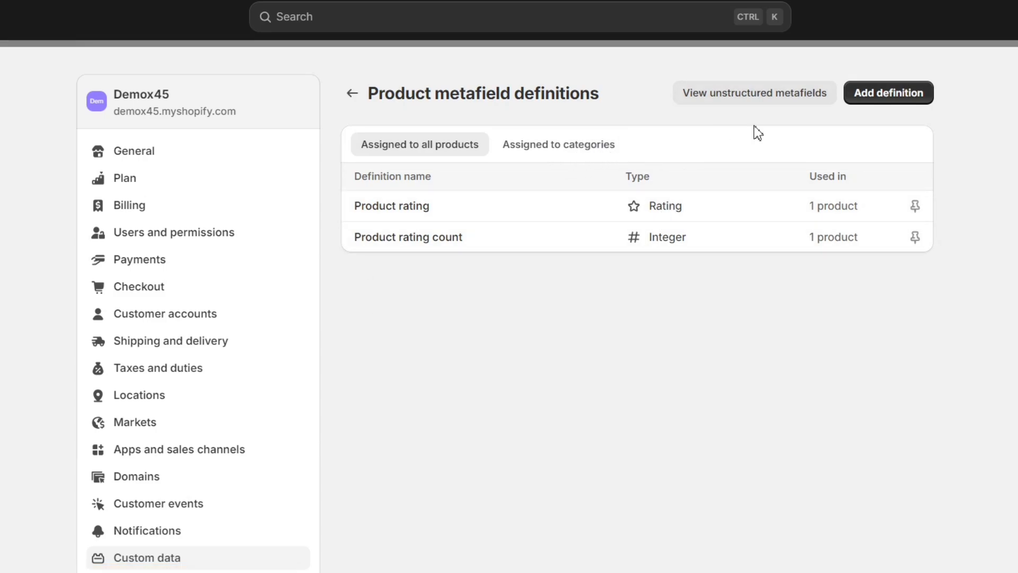
Start a new product metafield definition named Designers.
click(871, 96)
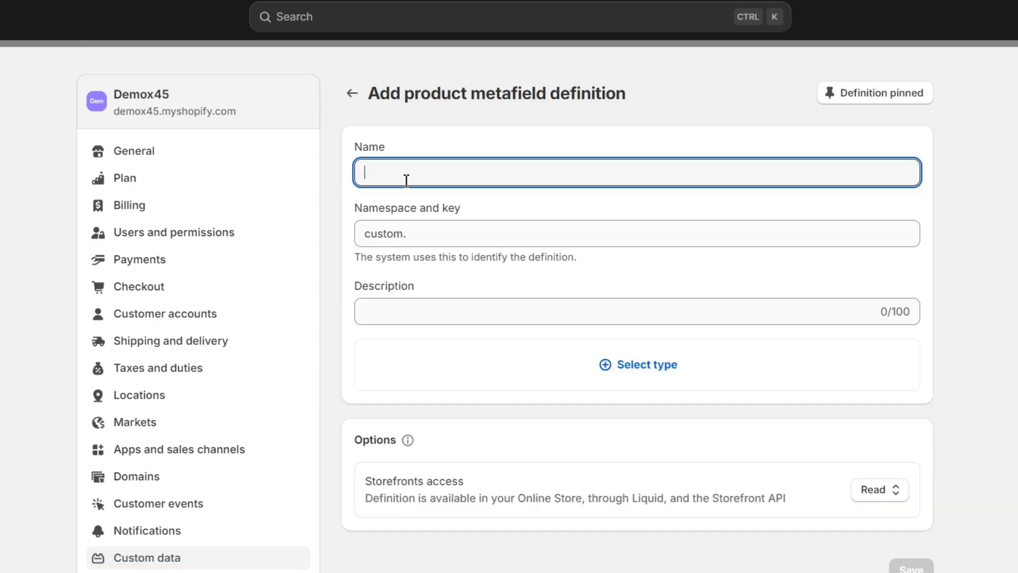
text(Designers)
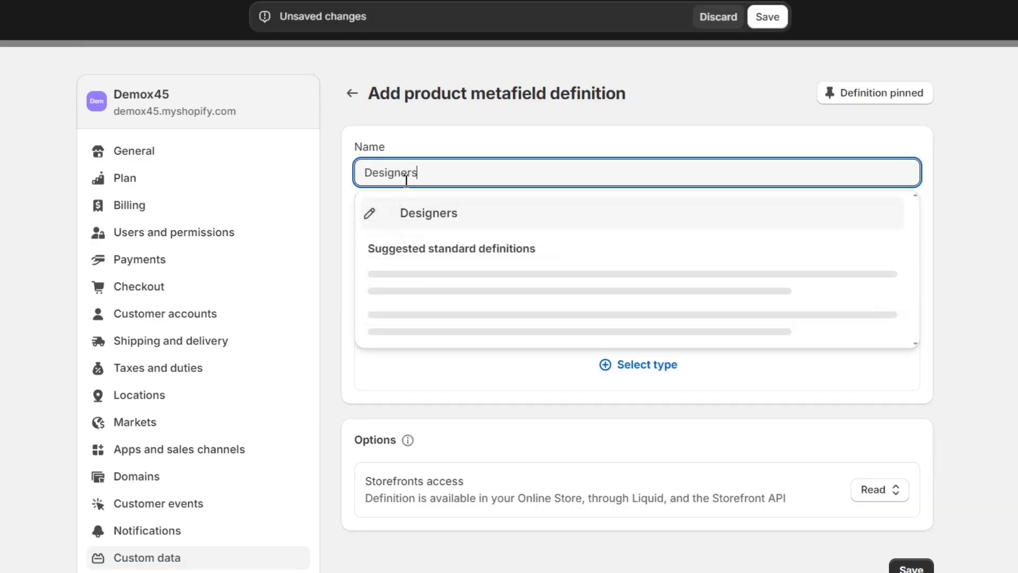
key(Return)
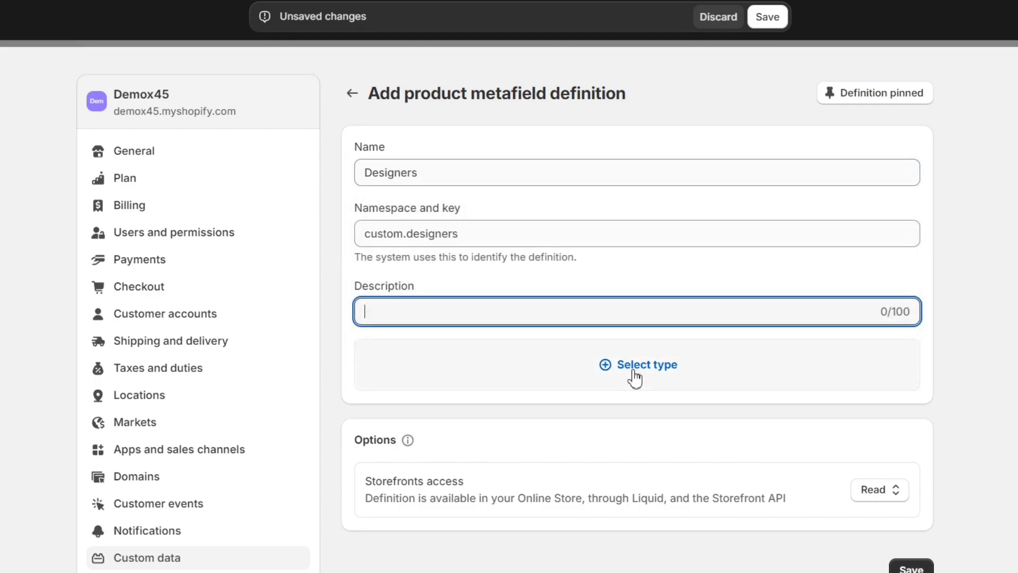
Set the content type of the Designers metafield definition to Metaobject.
click(635, 379)
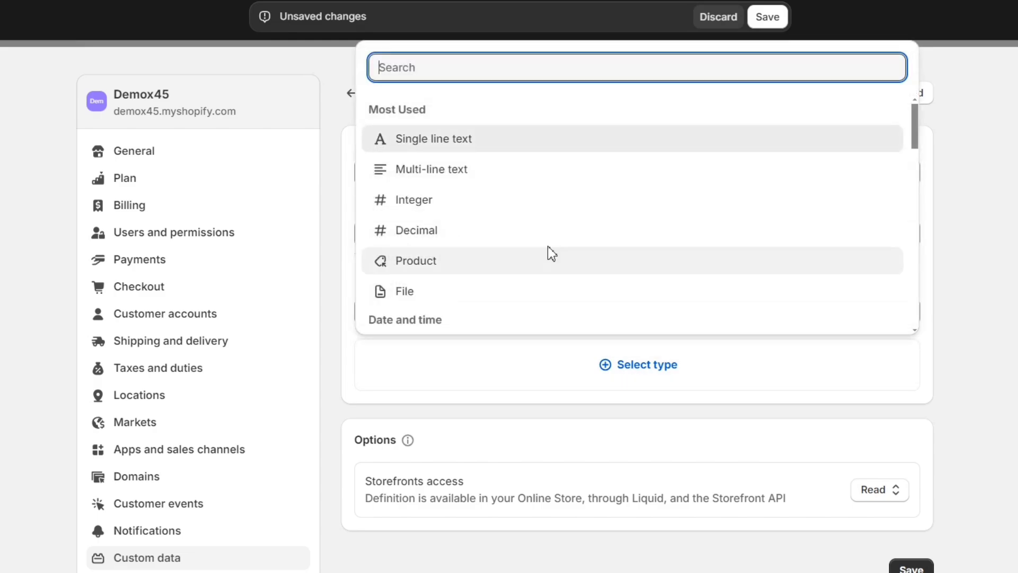
scroll(513, 247, down, 2)
scroll(511, 248, down, 10)
scroll(446, 223, up, 3)
scroll(438, 212, up, 1)
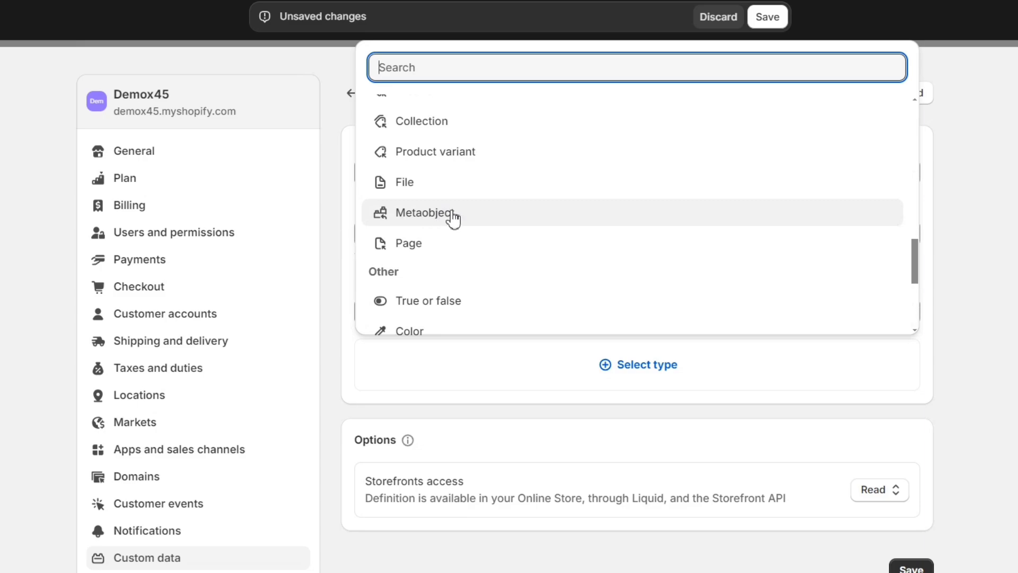
click(452, 218)
Reference the Designers metaobject in the metafield definition and save the definition.
scroll(541, 356, down, 1)
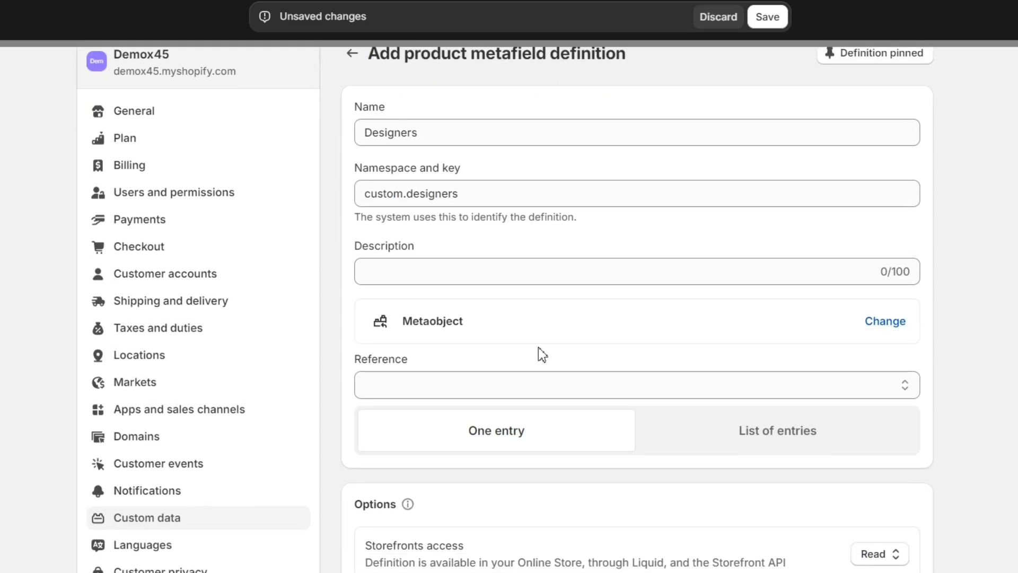
click(584, 389)
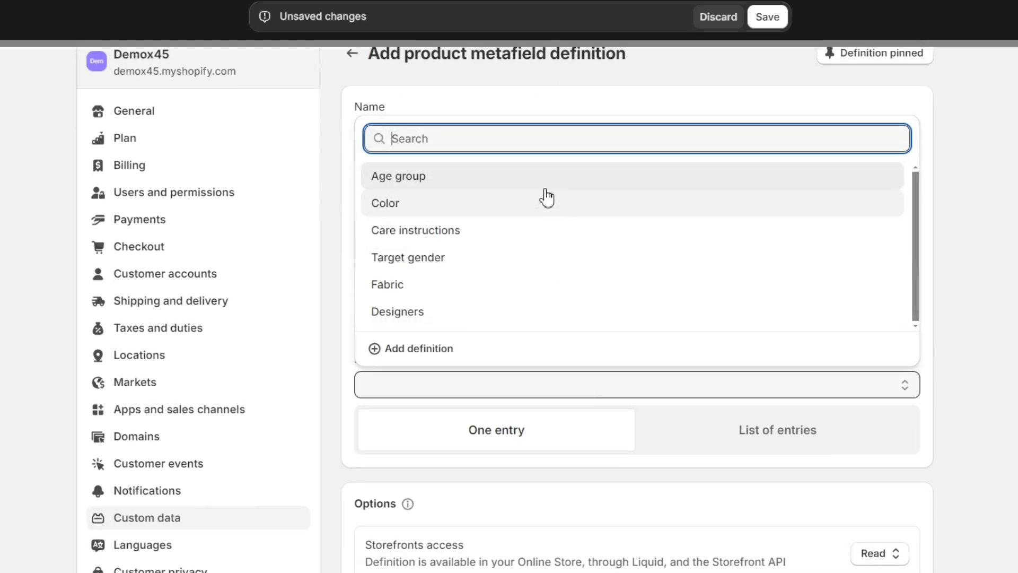
click(411, 318)
scroll(674, 342, down, 3)
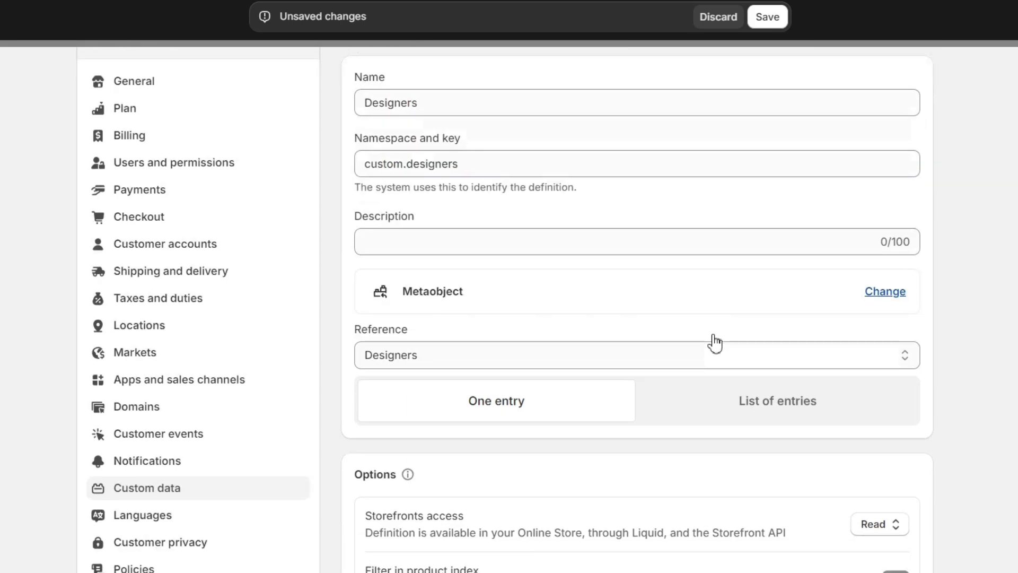
click(921, 532)
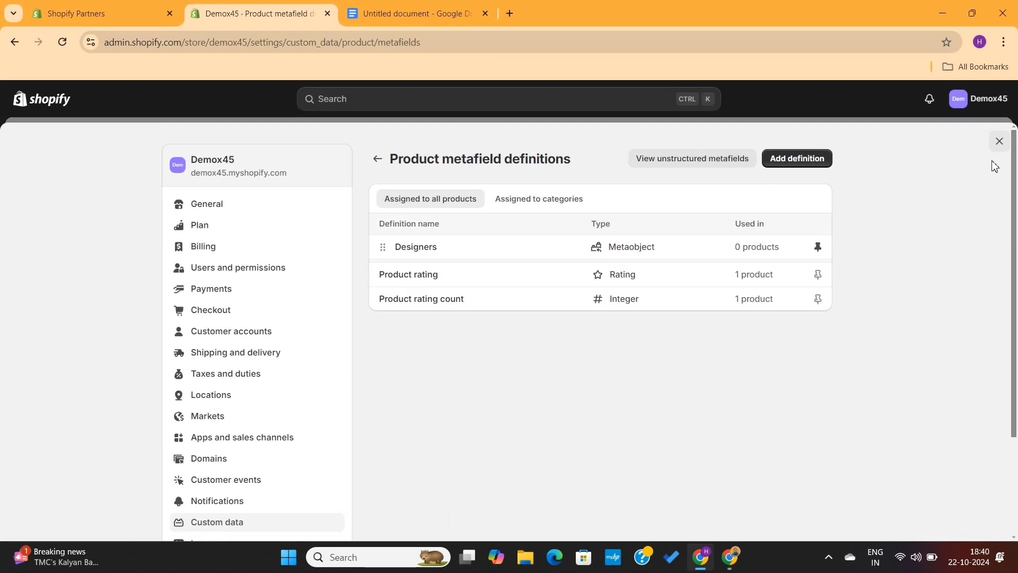
Leave the store settings and open the product AU NOIR STRETCH BLAZER | BENEDICT BLACK from the product list.
click(1000, 141)
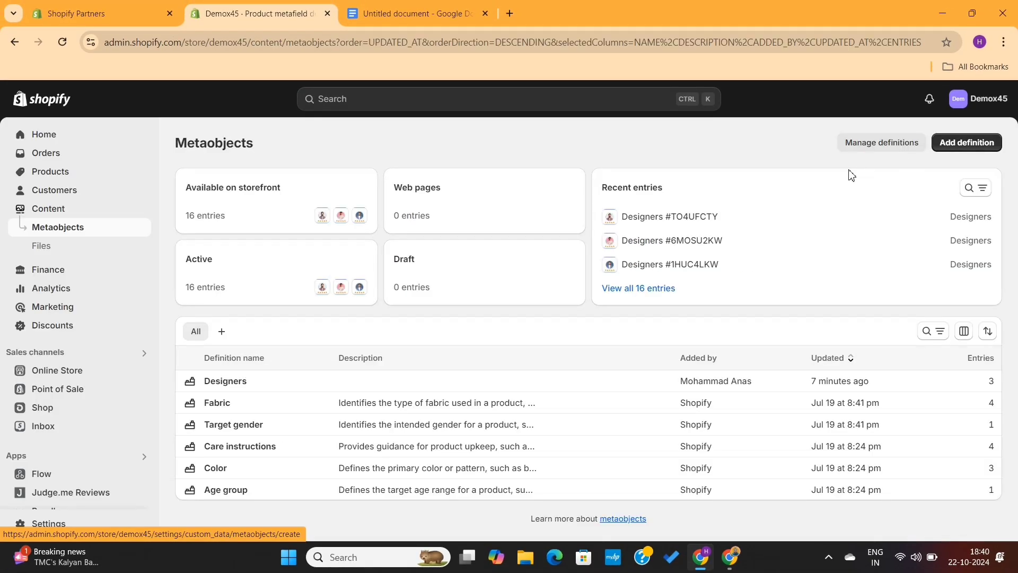
click(68, 172)
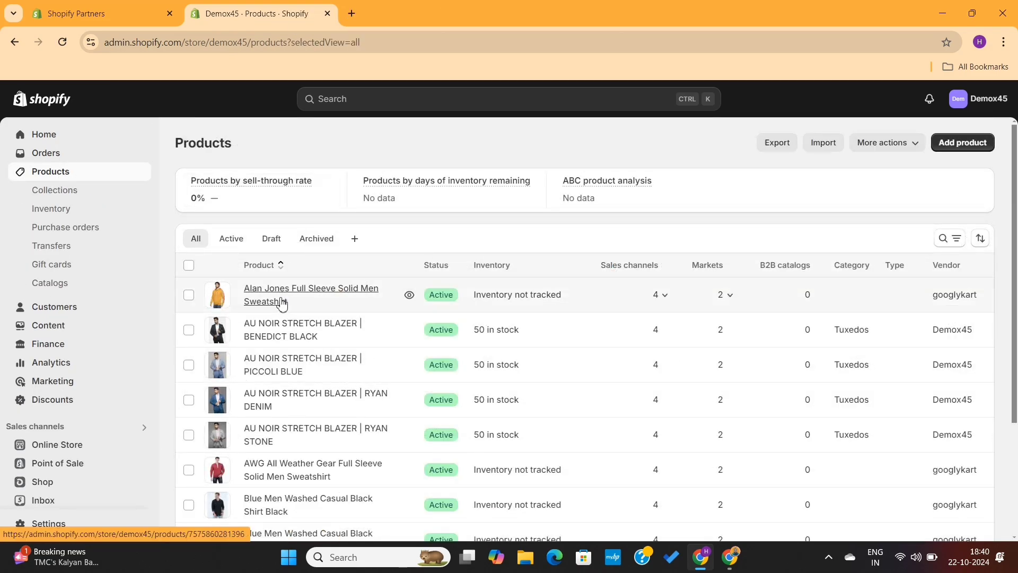
click(279, 334)
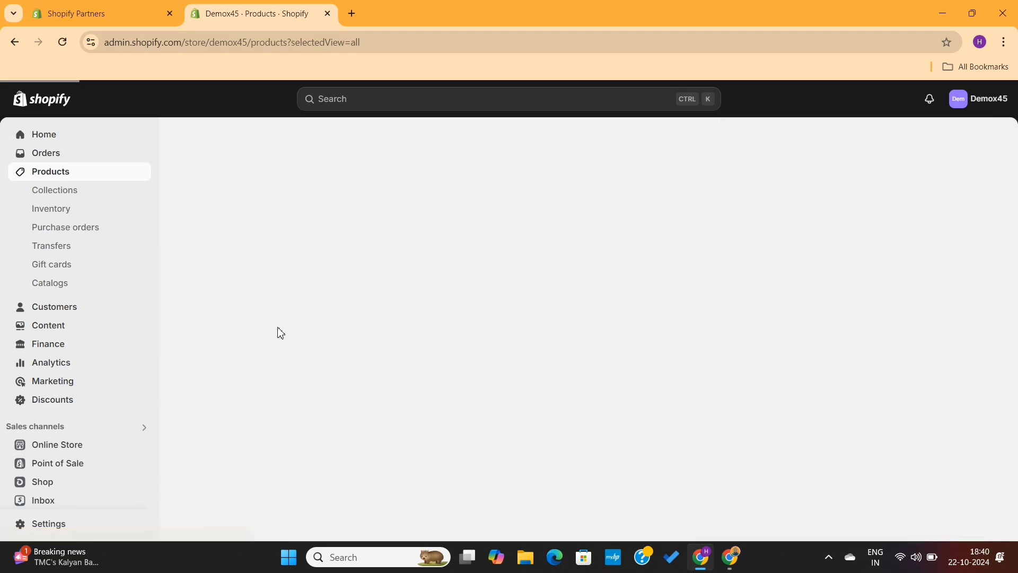
Assign the entry Designers #6MOSU2KW to the product's Designers metafield and save the product.
scroll(548, 232, down, 10)
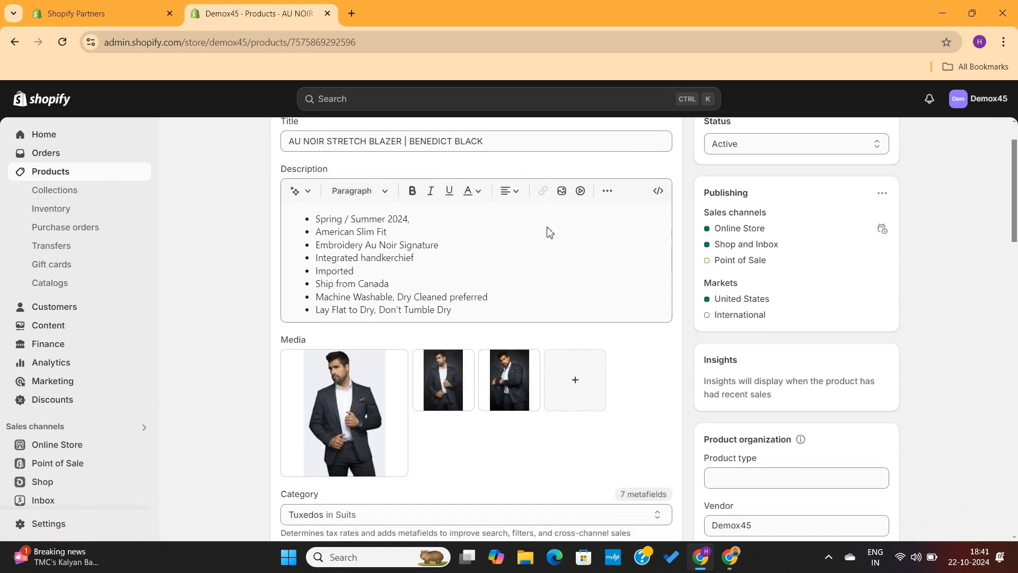
scroll(463, 357, down, 8)
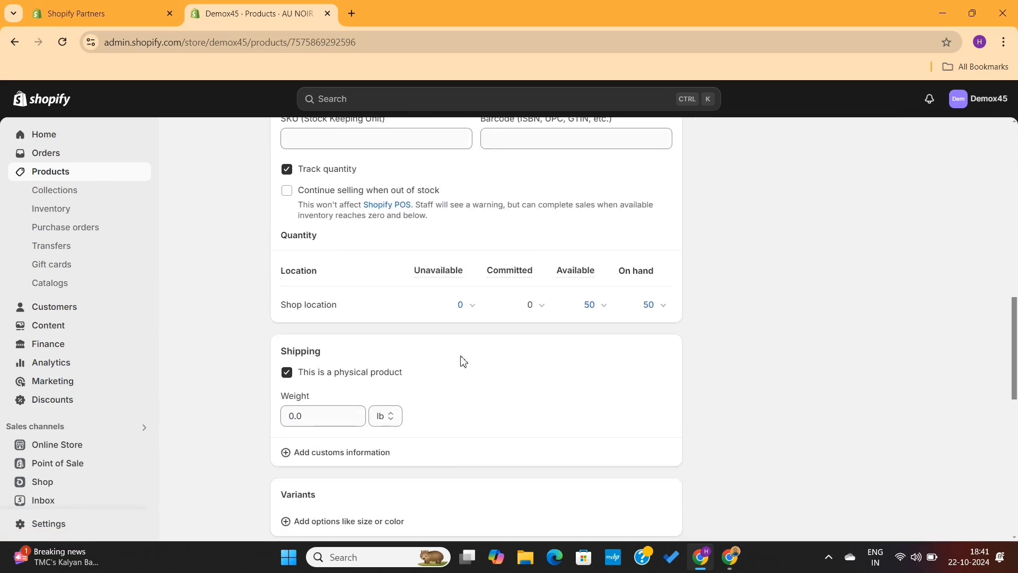
drag(383, 278, 239, 263)
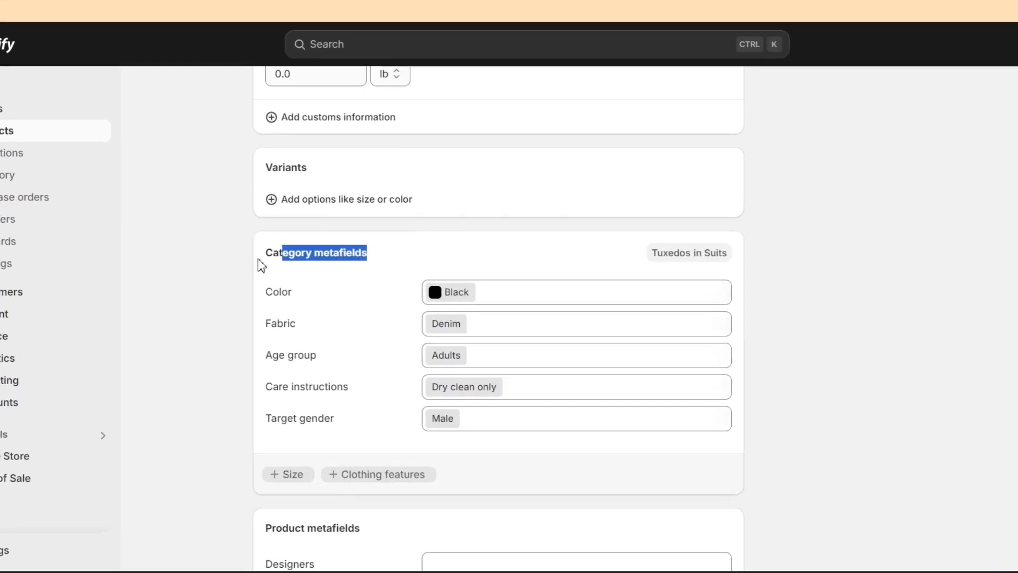
click(238, 264)
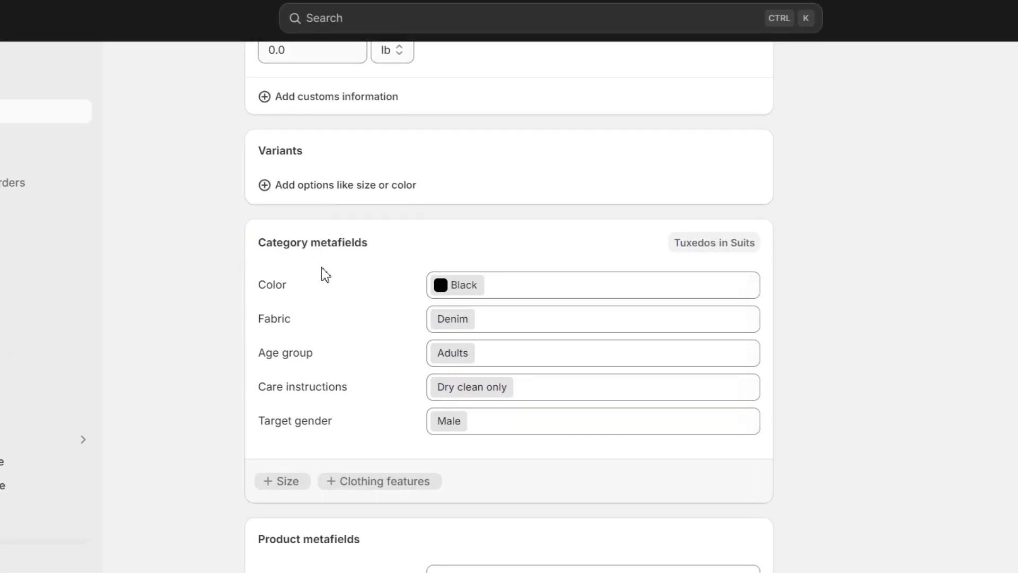
scroll(325, 409, down, 3)
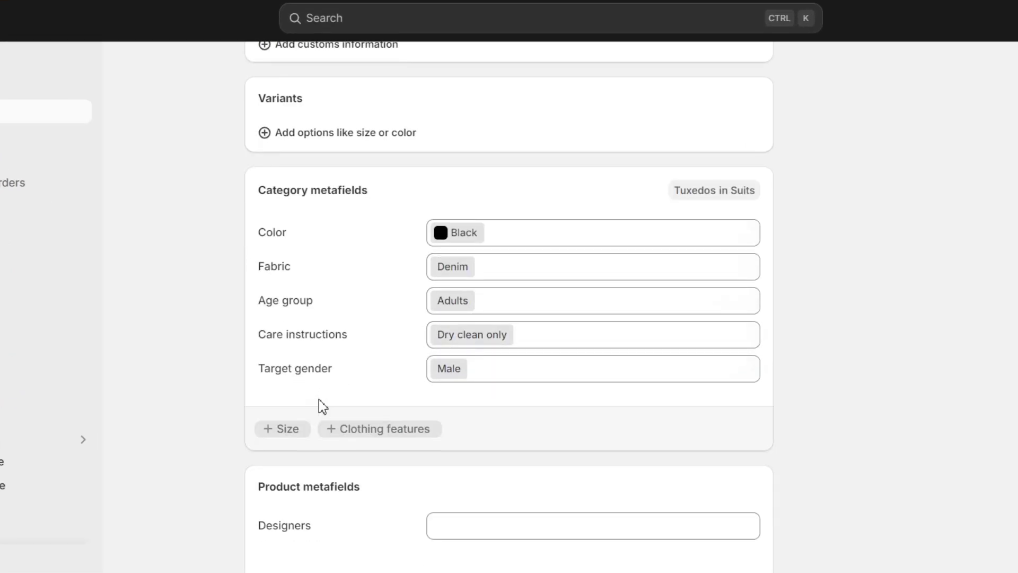
drag(256, 417, 386, 403)
click(373, 409)
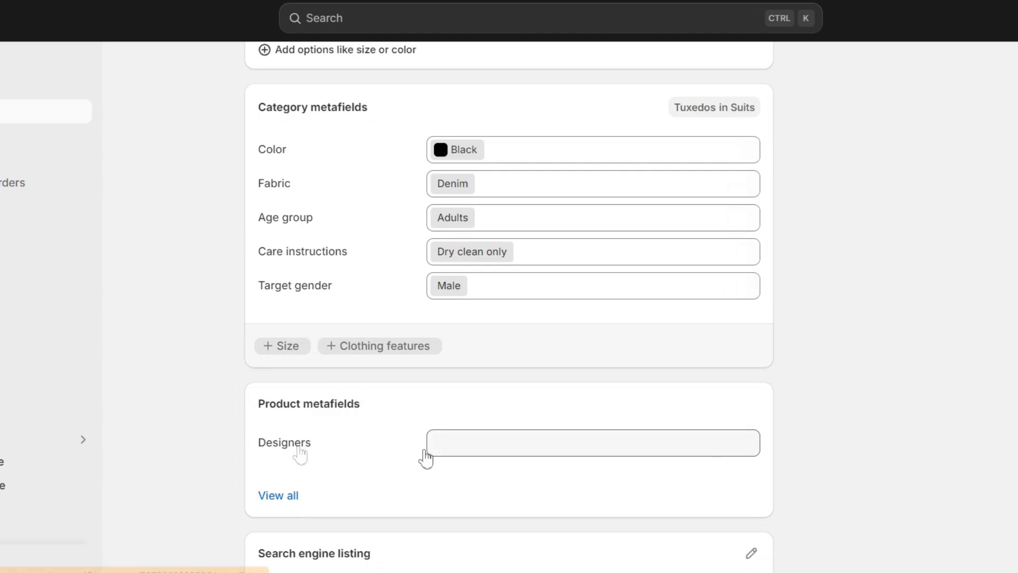
click(455, 450)
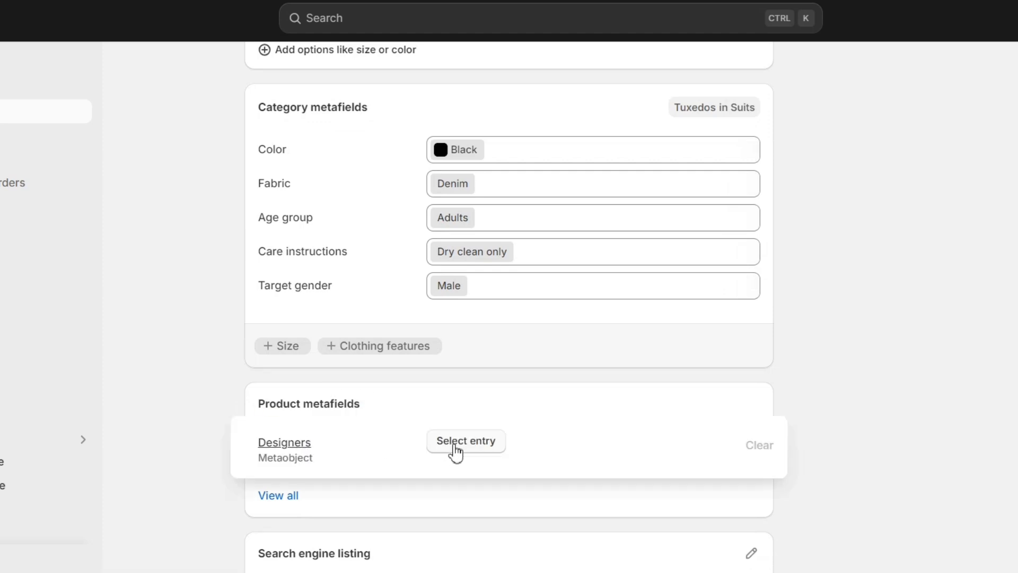
click(455, 449)
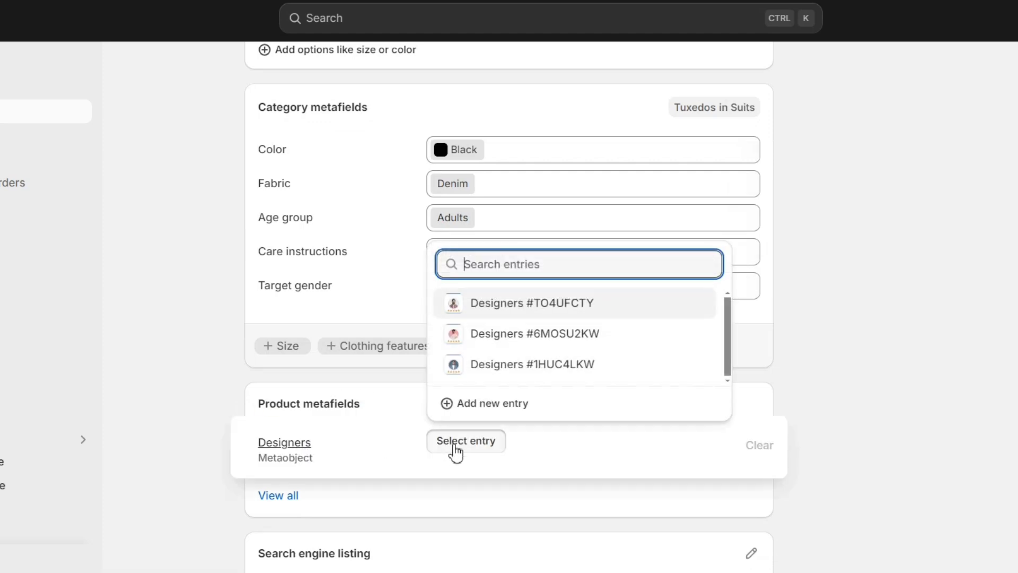
click(508, 339)
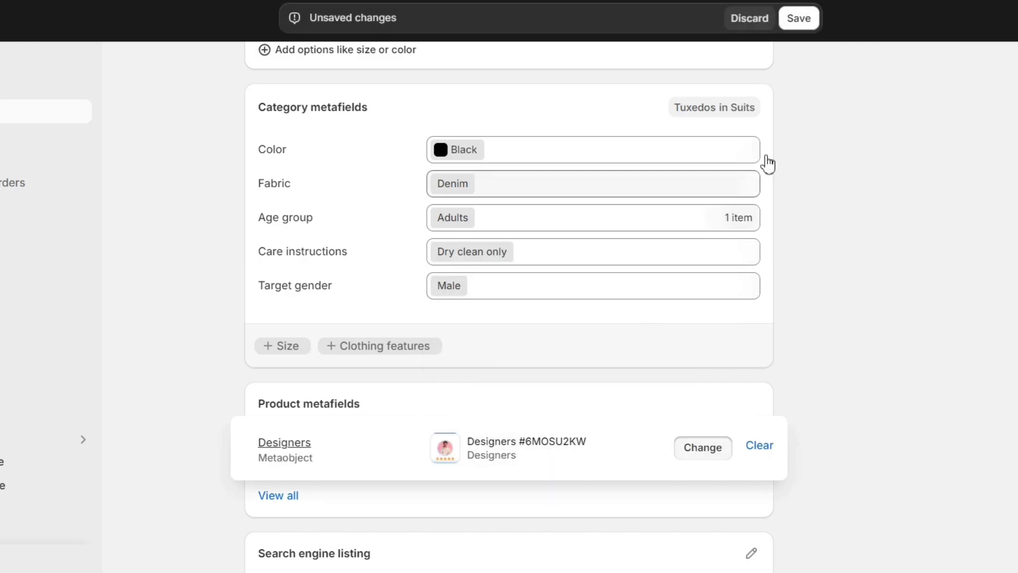
click(804, 22)
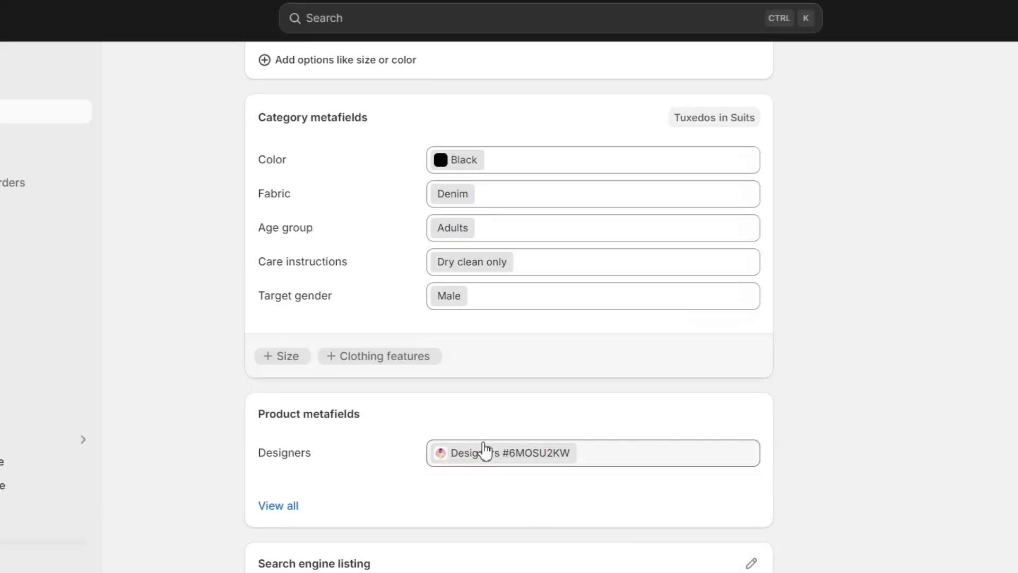
mouse_move(480, 463)
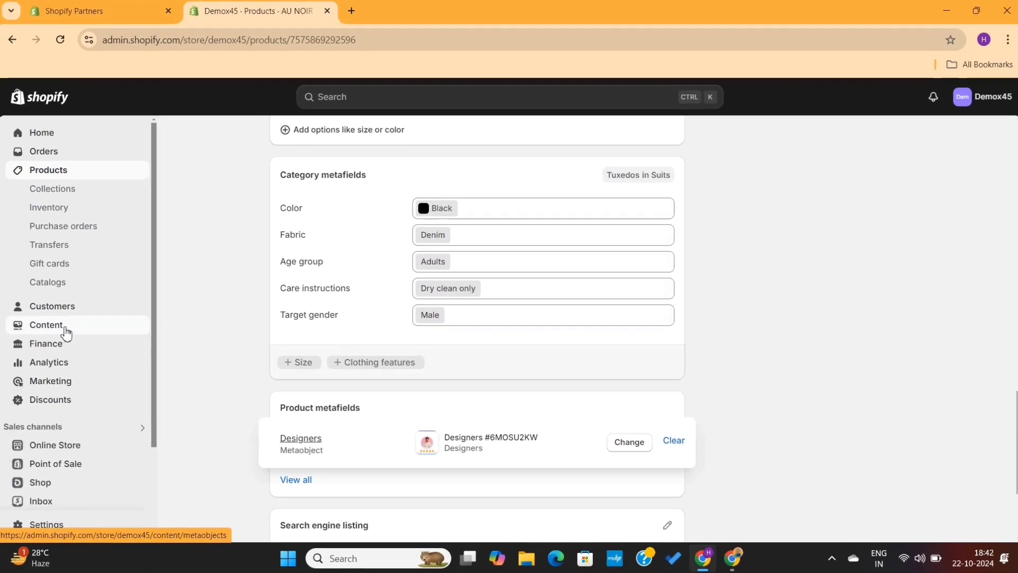
Open the entry Designers #TO4UFCTY from the Designers metaobject entries.
click(64, 324)
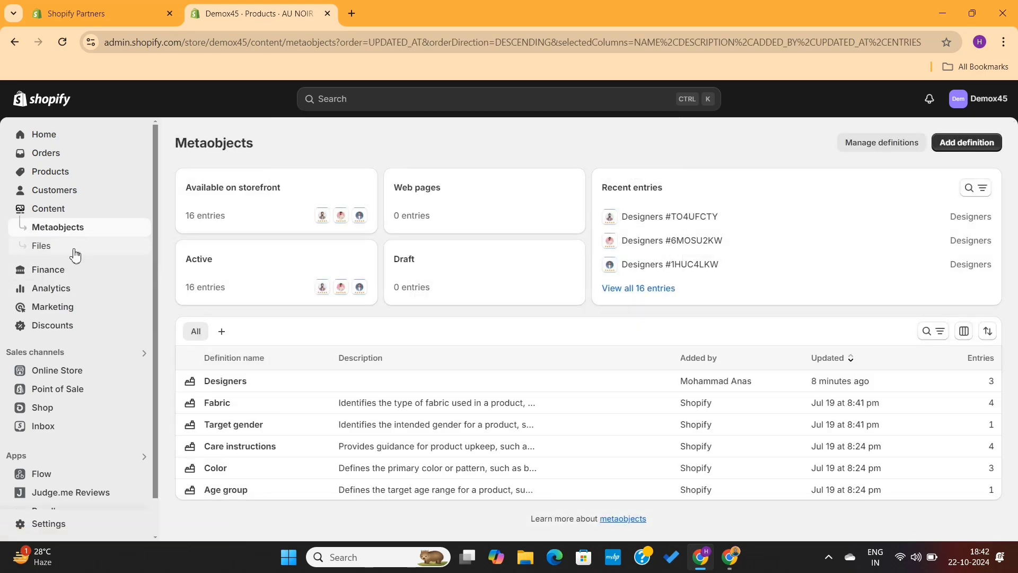
click(237, 386)
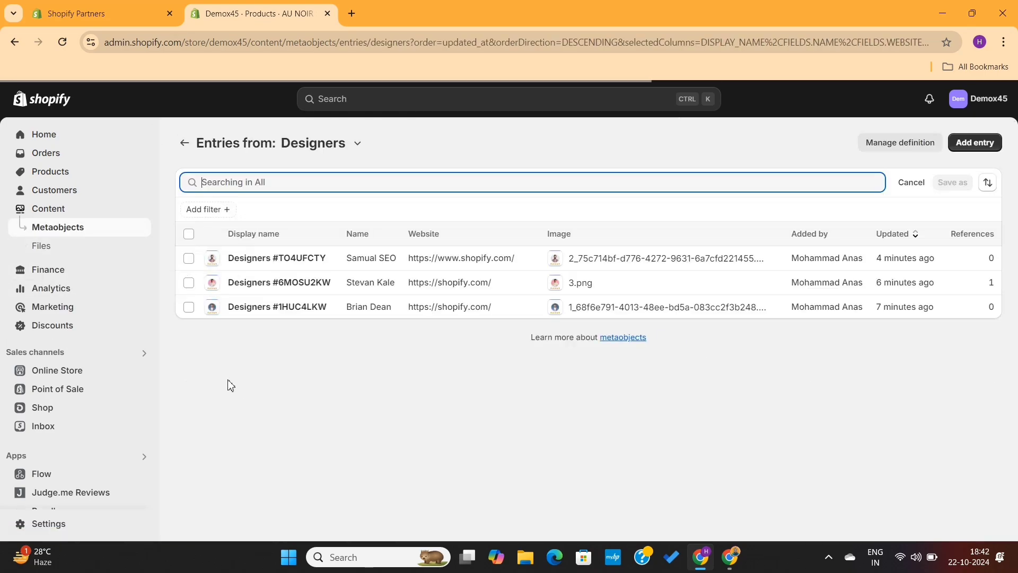
click(269, 262)
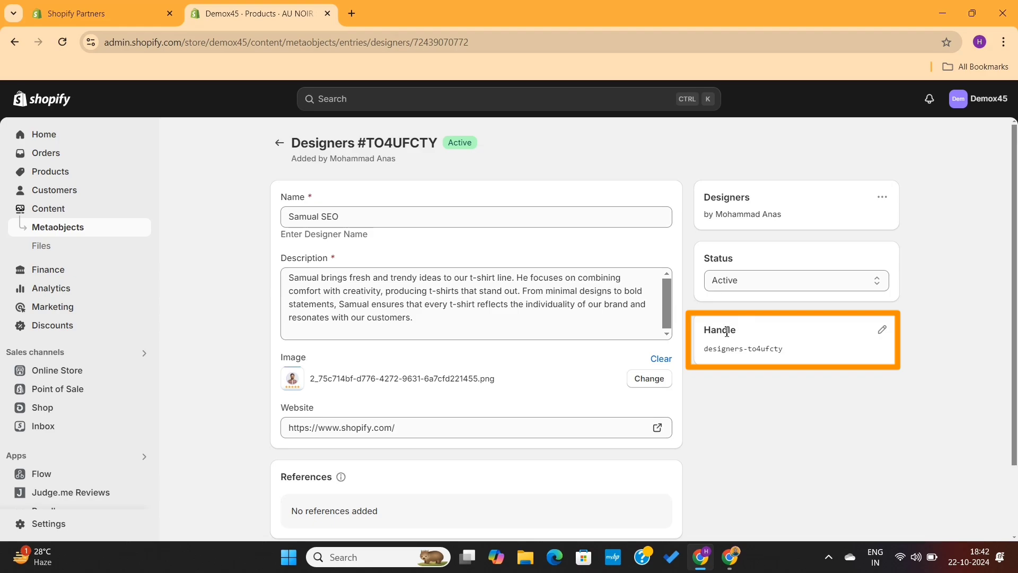
Change the entry's handle to the designer's first name only, save it and return to the Designers entries list.
click(882, 329)
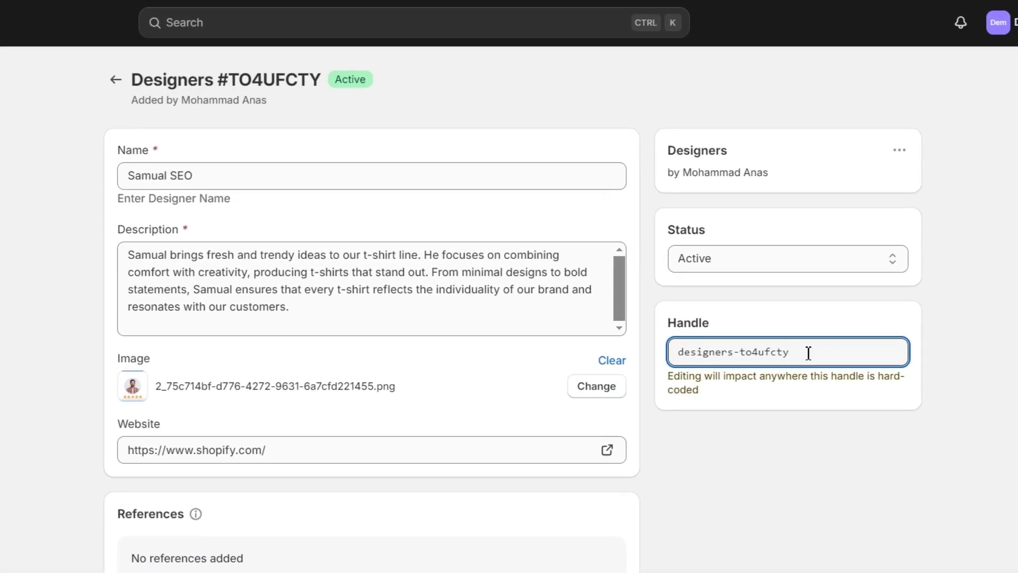
drag(809, 353, 644, 362)
text(Samual SEO)
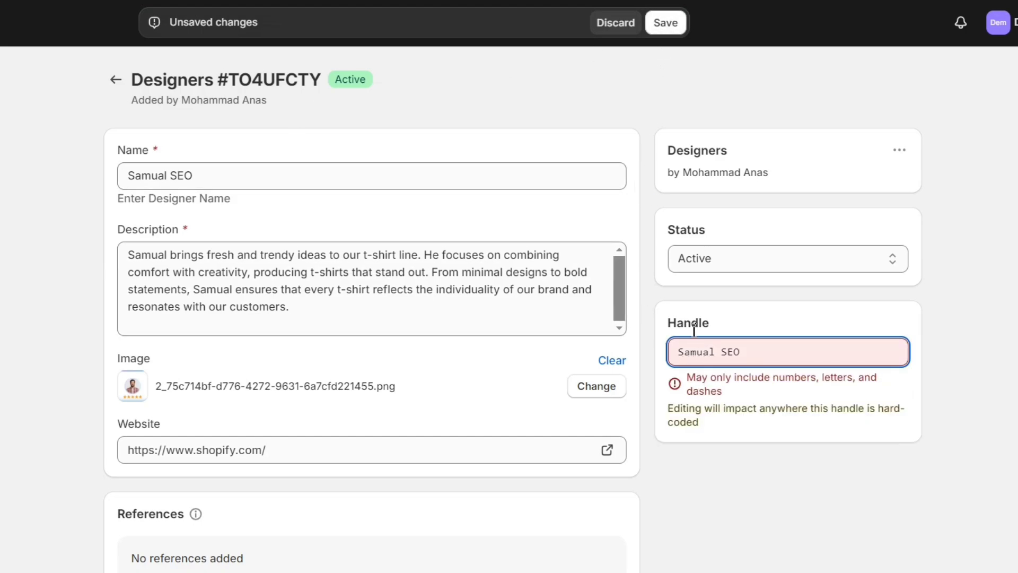
drag(717, 355, 777, 355)
key(BackSpace)
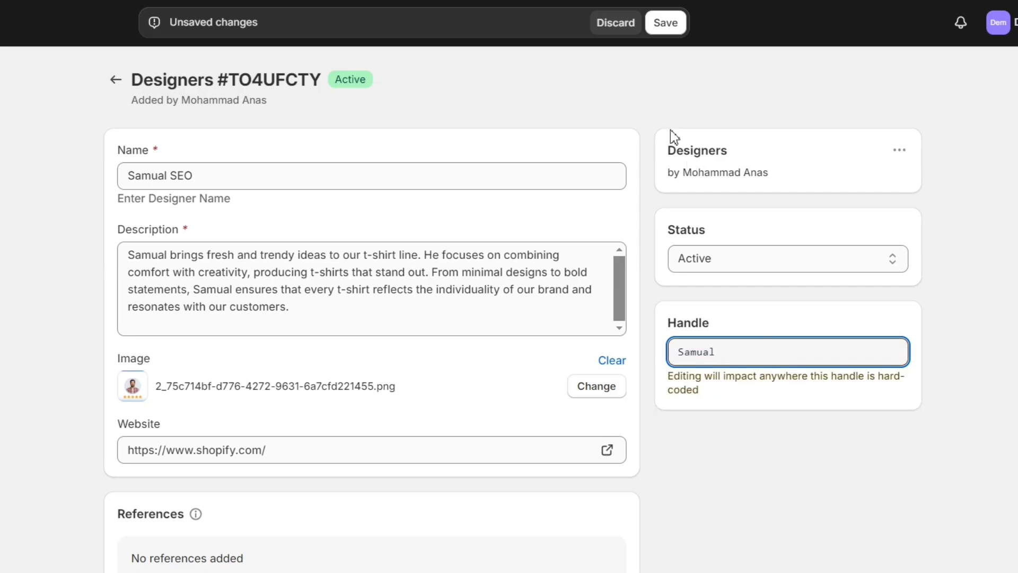
click(665, 23)
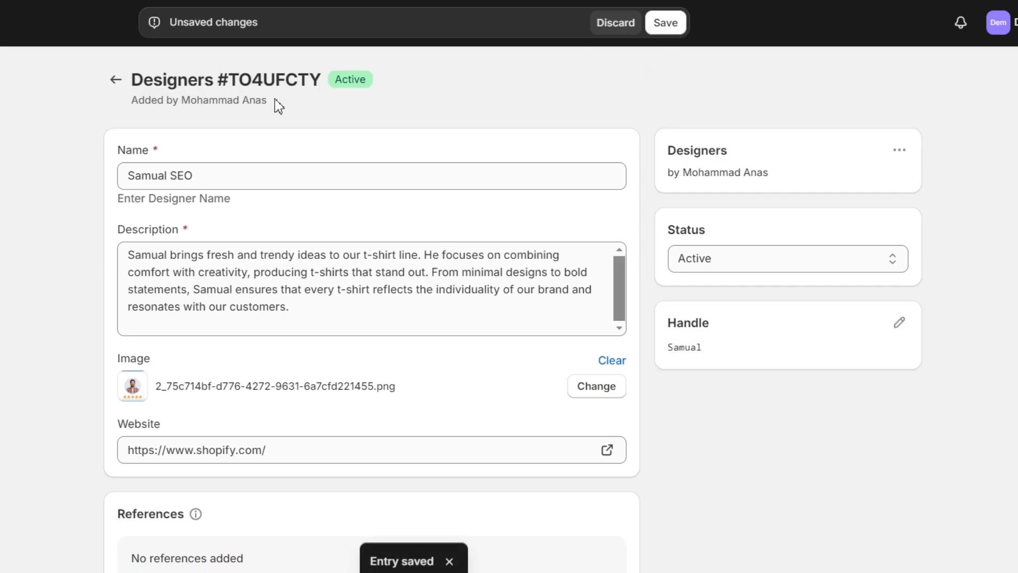
click(122, 86)
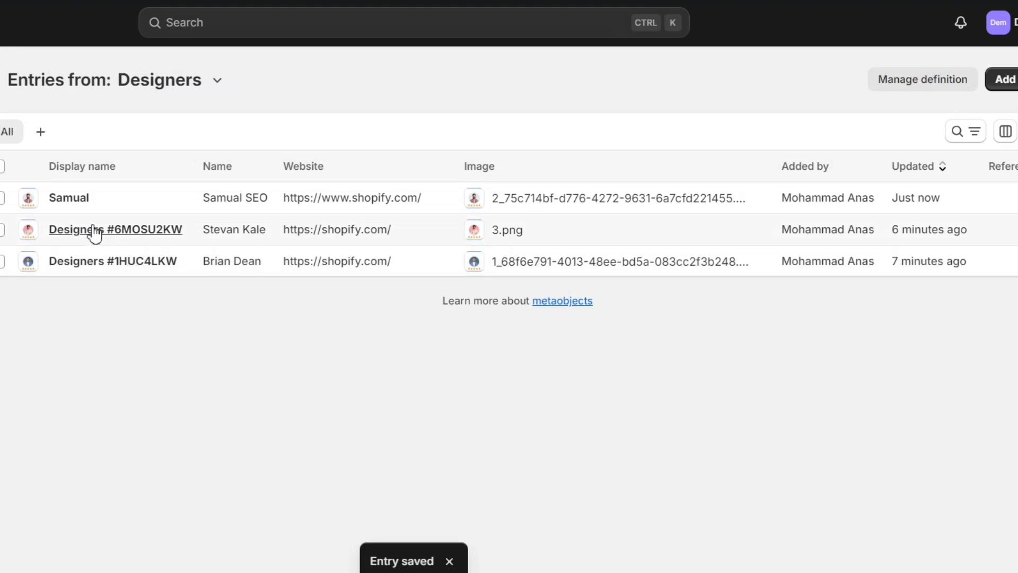
Set the handle of the entry Designers #6MOSU2KW to its designer's first name, save it and return to the entries list.
click(95, 232)
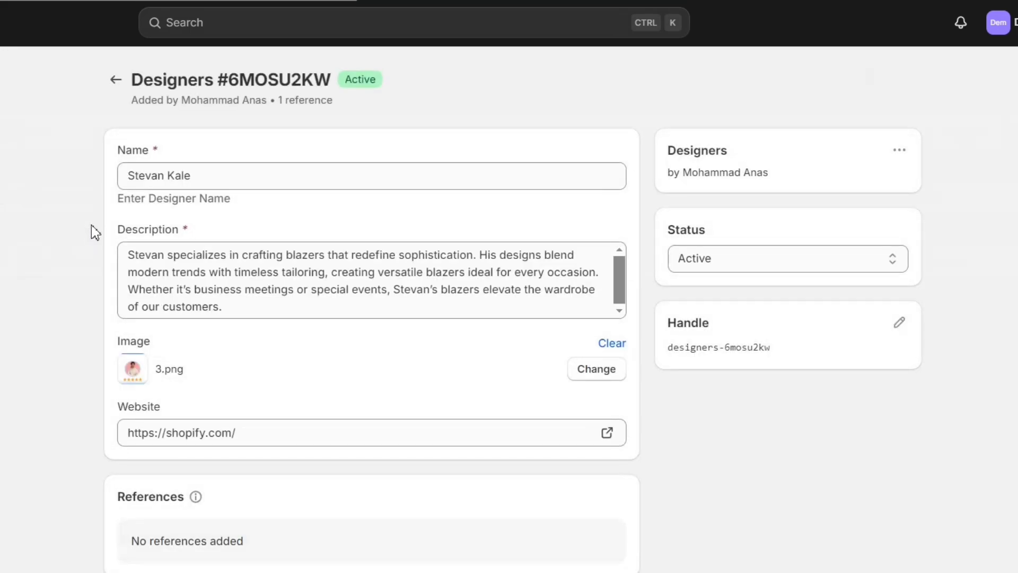
click(900, 323)
drag(802, 354, 659, 352)
text(Stevan)
click(667, 23)
click(115, 80)
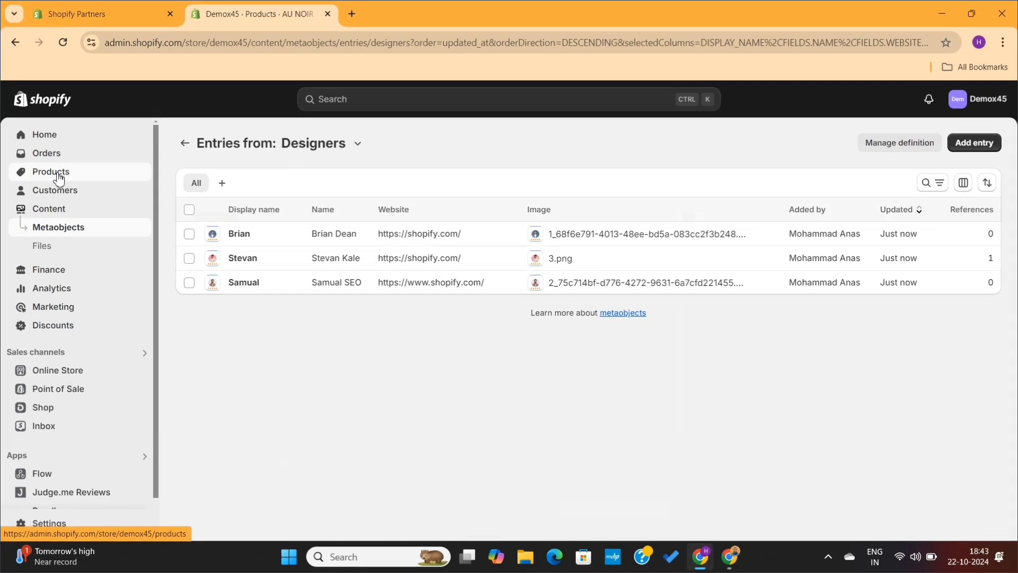
Open the product AU NOIR STRETCH BLAZER | RYAN STONE from the product list.
click(56, 173)
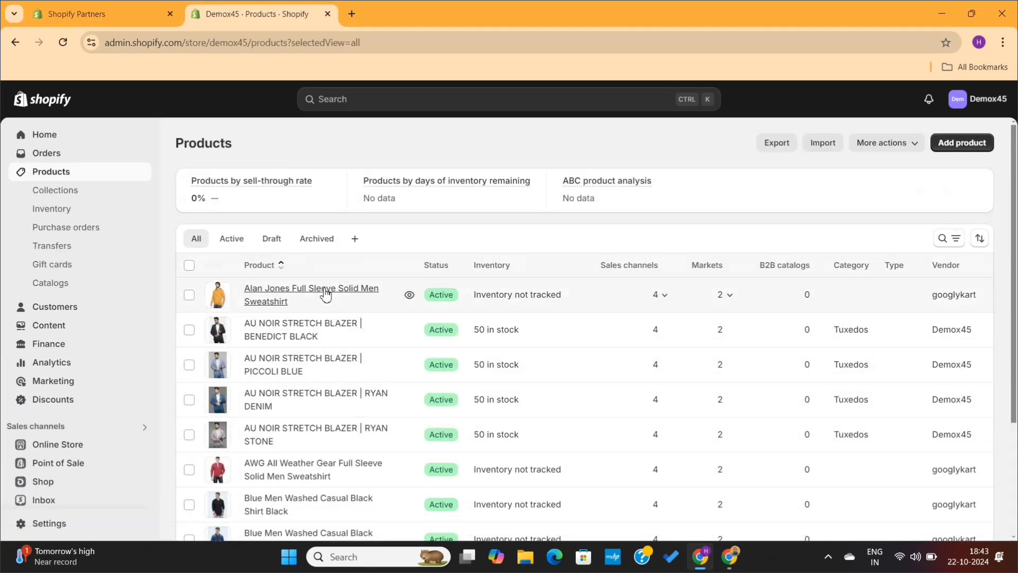
scroll(298, 399, down, 3)
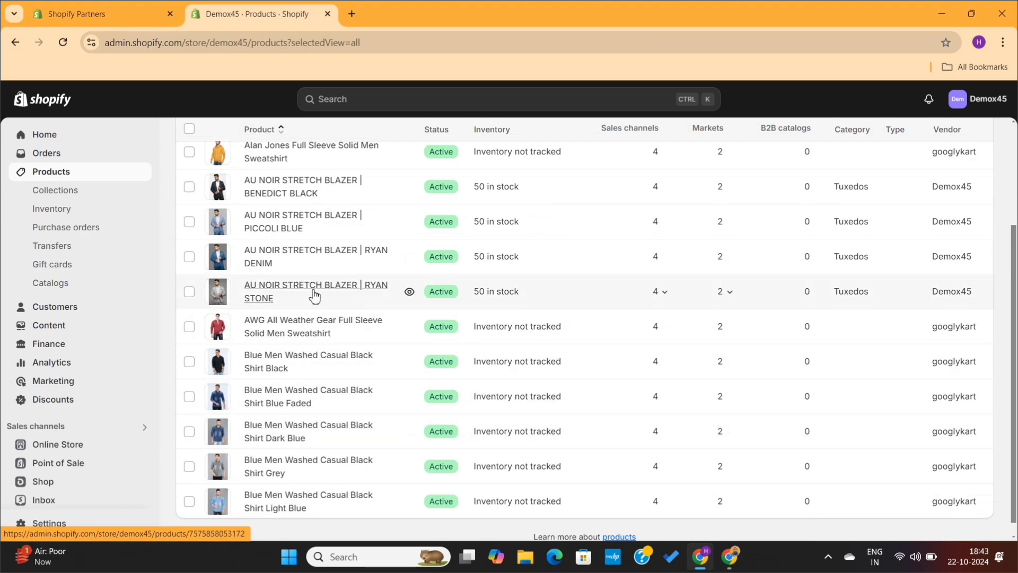
click(315, 292)
Assign the blazer designer's entry to this product's Designers metafield and save the product.
scroll(397, 324, down, 10)
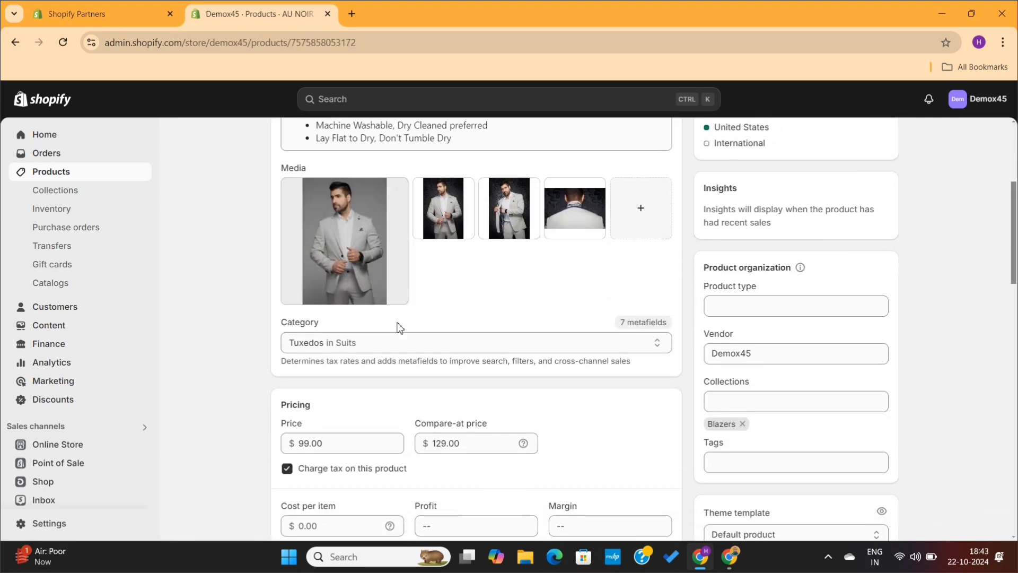
scroll(456, 361, down, 5)
click(450, 301)
click(462, 377)
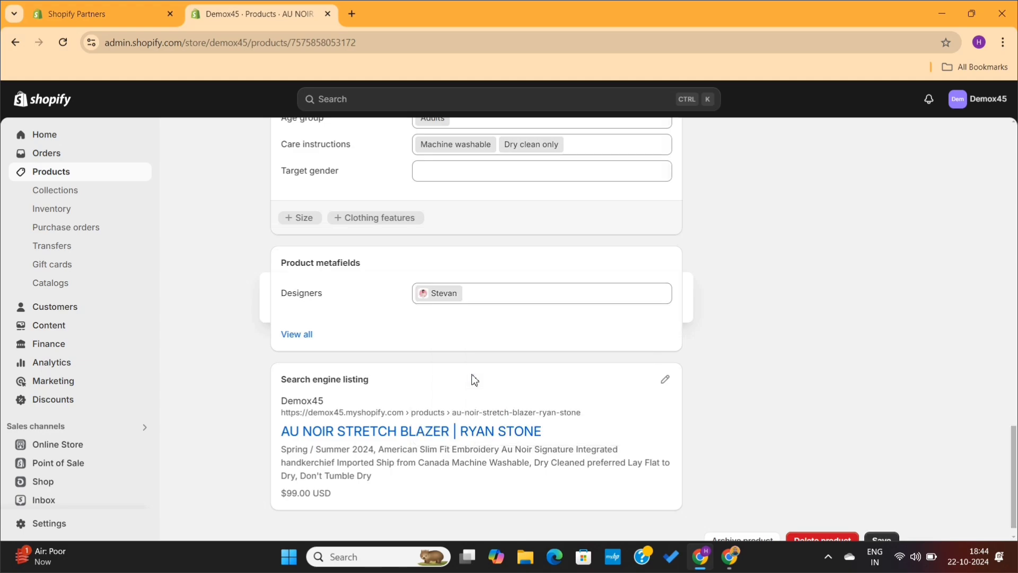
click(711, 105)
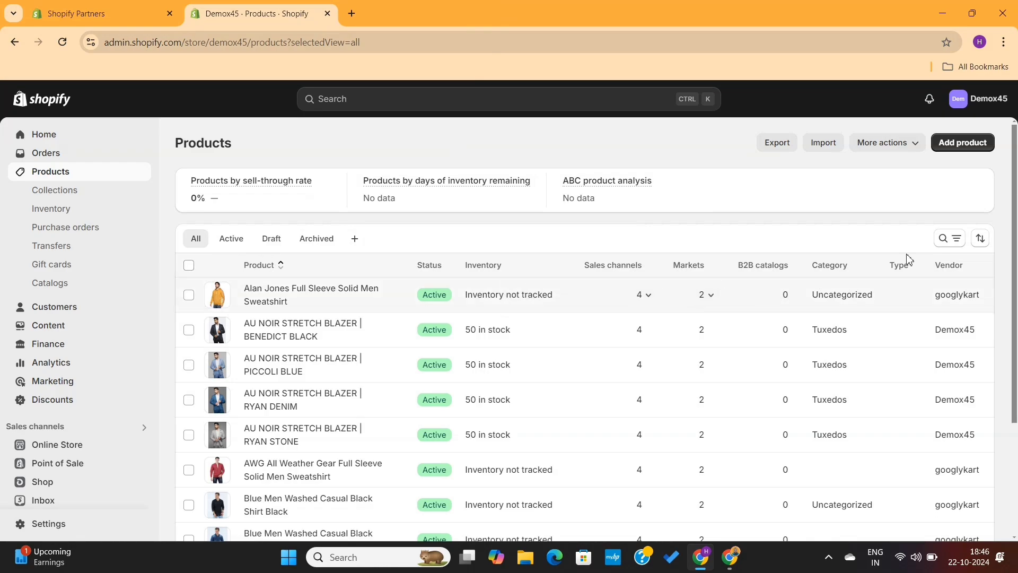
Filter the product list with the search term "blazer".
click(958, 240)
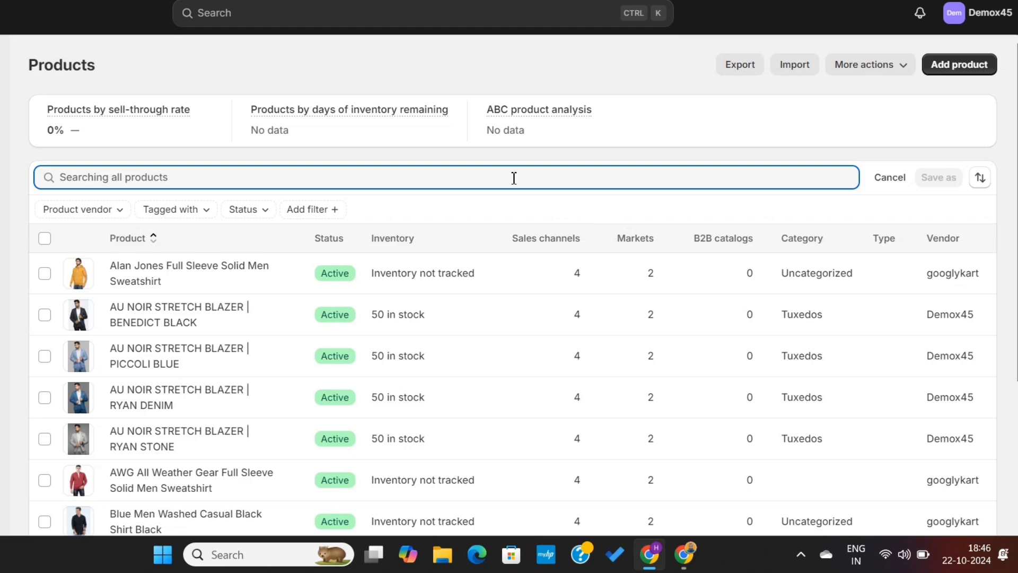
text(b)
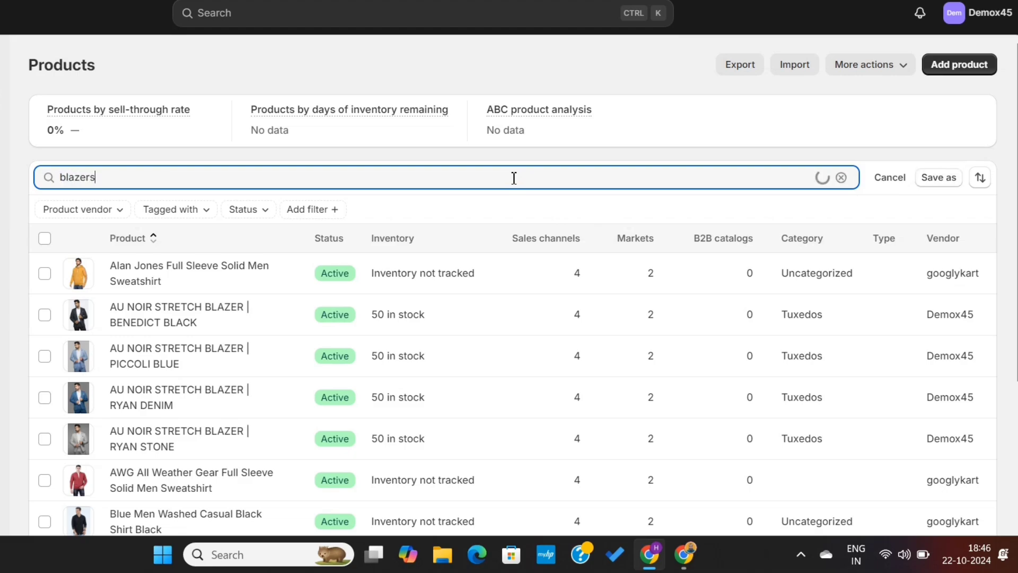
text(lazers)
key(BackSpace)
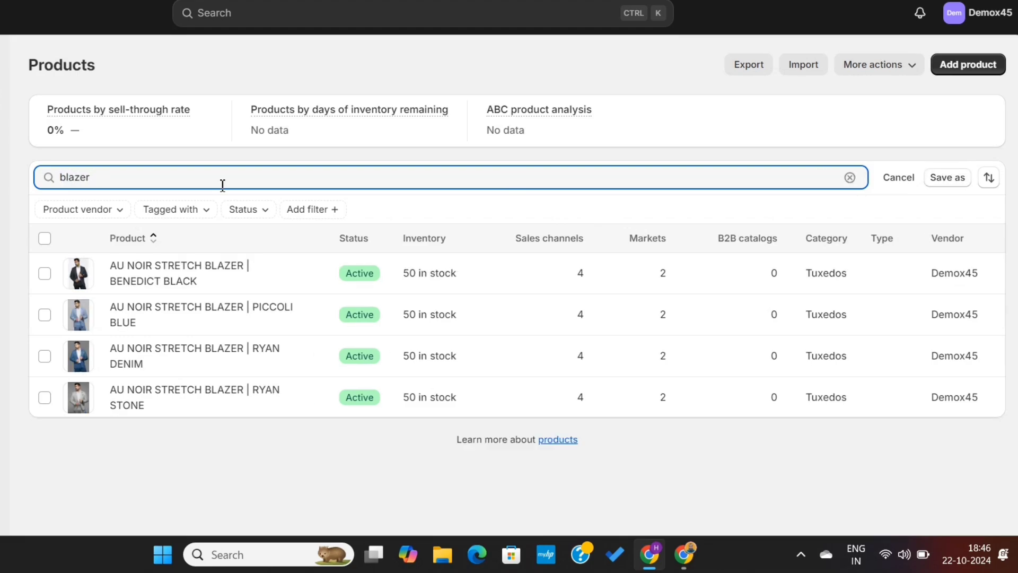
Select all the blazer products found and open them together for bulk editing.
click(46, 240)
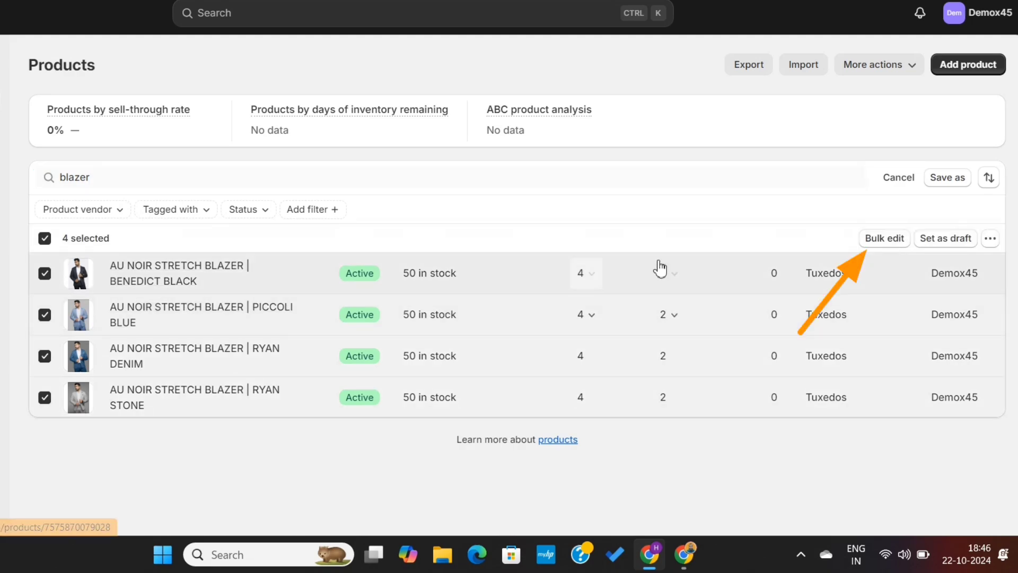
click(876, 243)
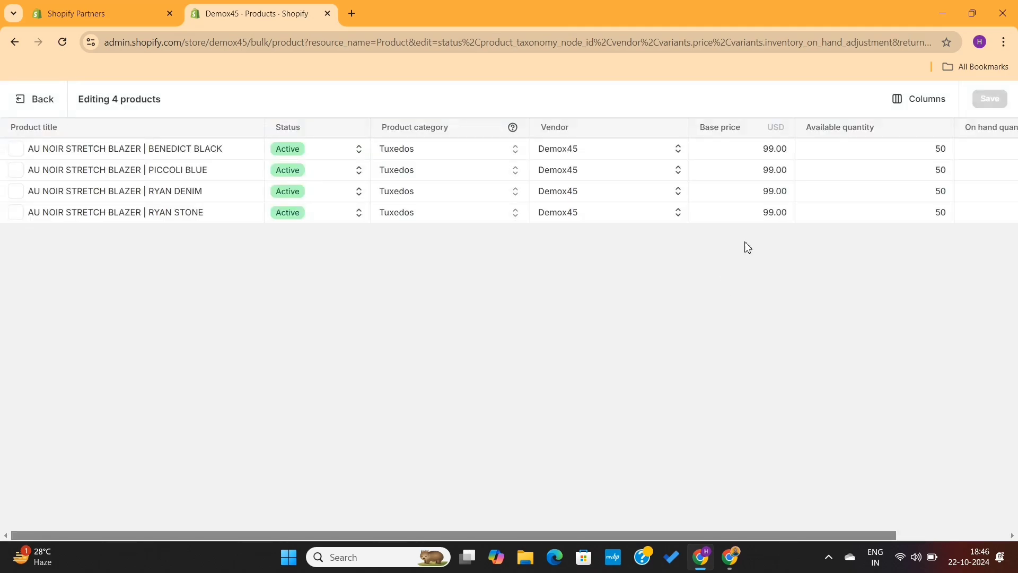
scroll(794, 187, right, 6)
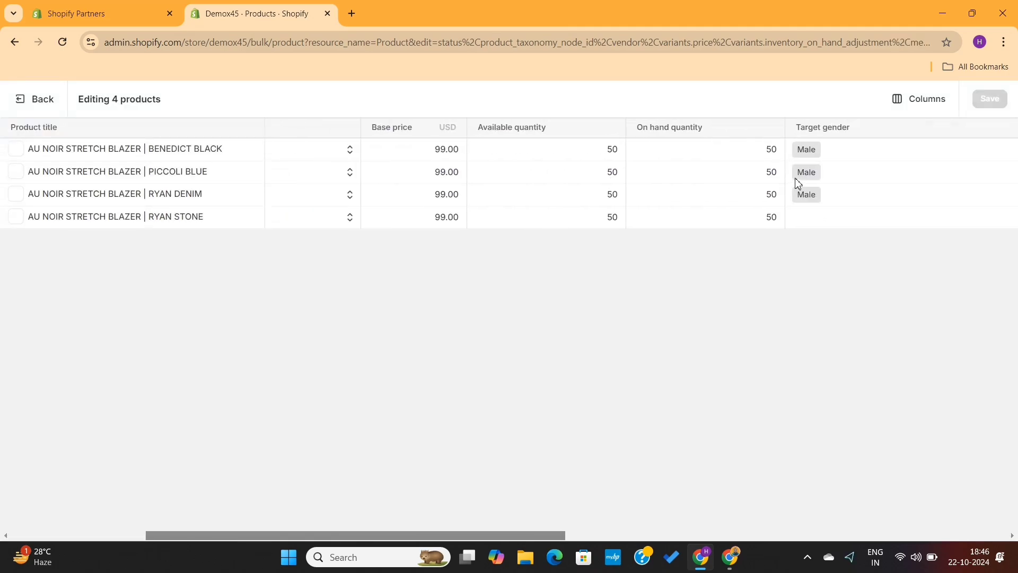
Show the Designers metafield as a column in the bulk editor for the four blazer products.
scroll(798, 183, right, 10)
scroll(798, 182, right, 3)
scroll(798, 183, left, 15)
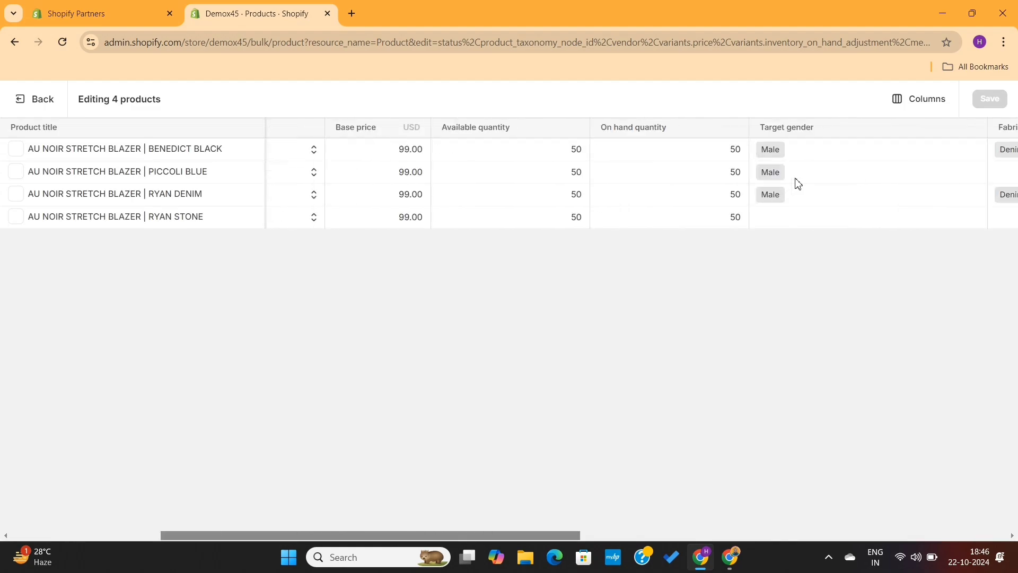
click(930, 106)
scroll(775, 318, down, 10)
scroll(778, 314, down, 5)
click(762, 252)
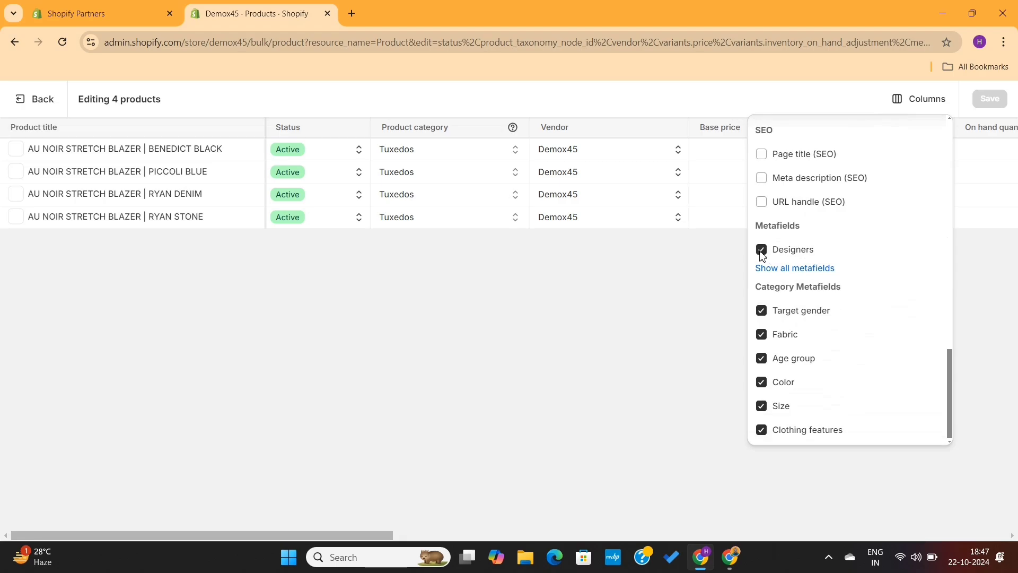
click(707, 303)
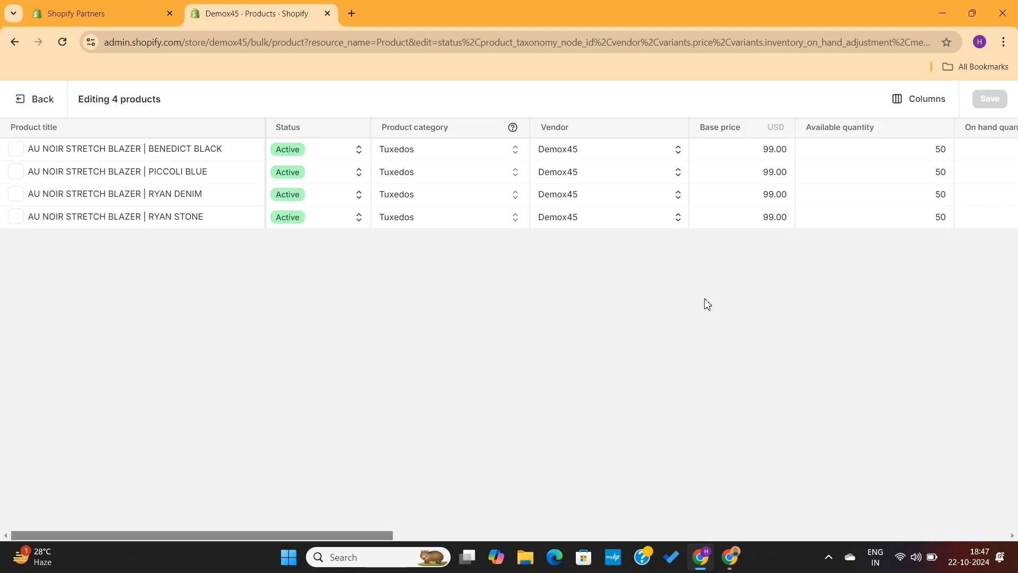
Assign the blazer designer's entry to AU NOIR STRETCH BLAZER | PICCOLI BLUE in the Designers column.
scroll(801, 194, right, 10)
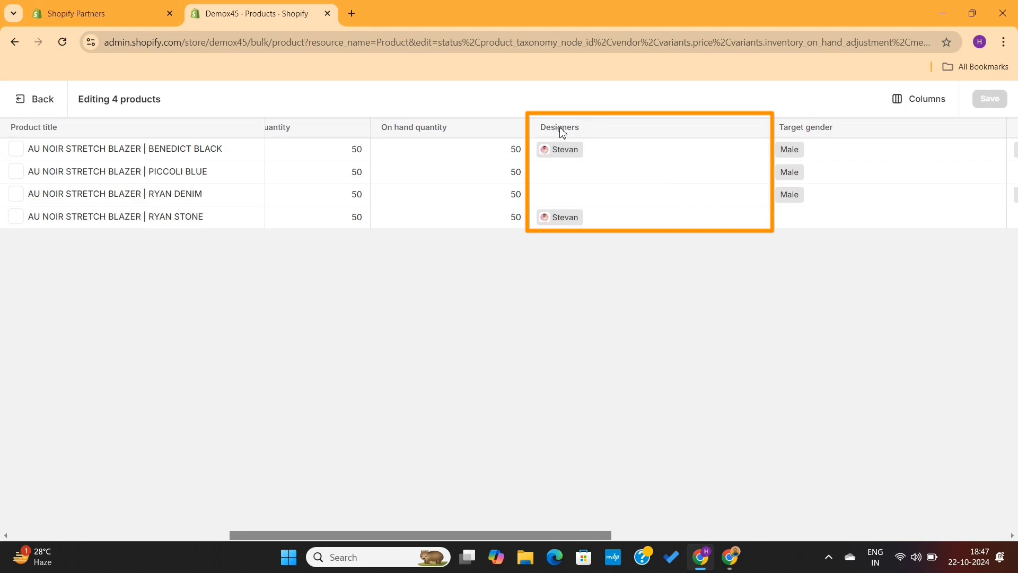
click(555, 175)
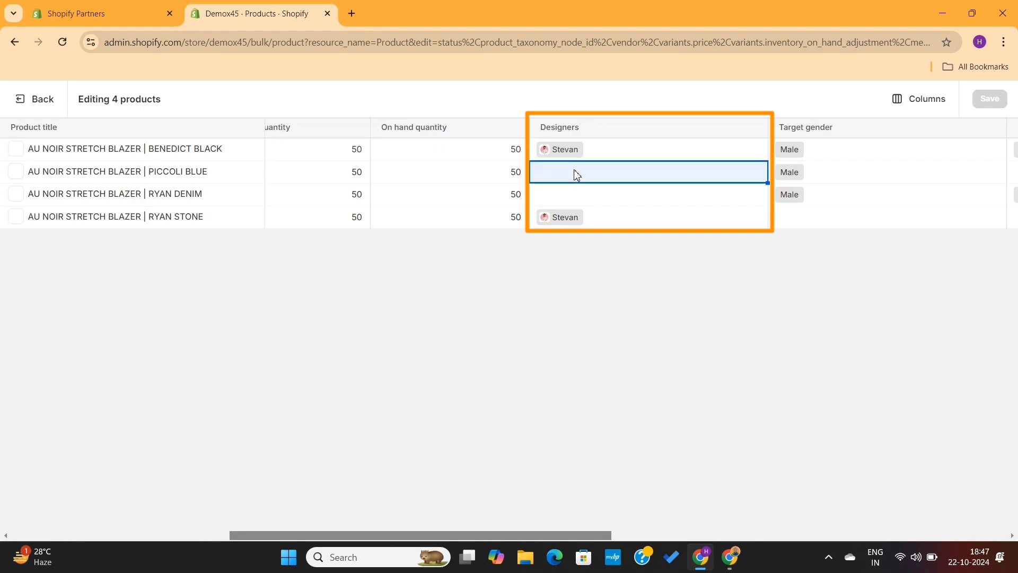
click(577, 174)
click(573, 201)
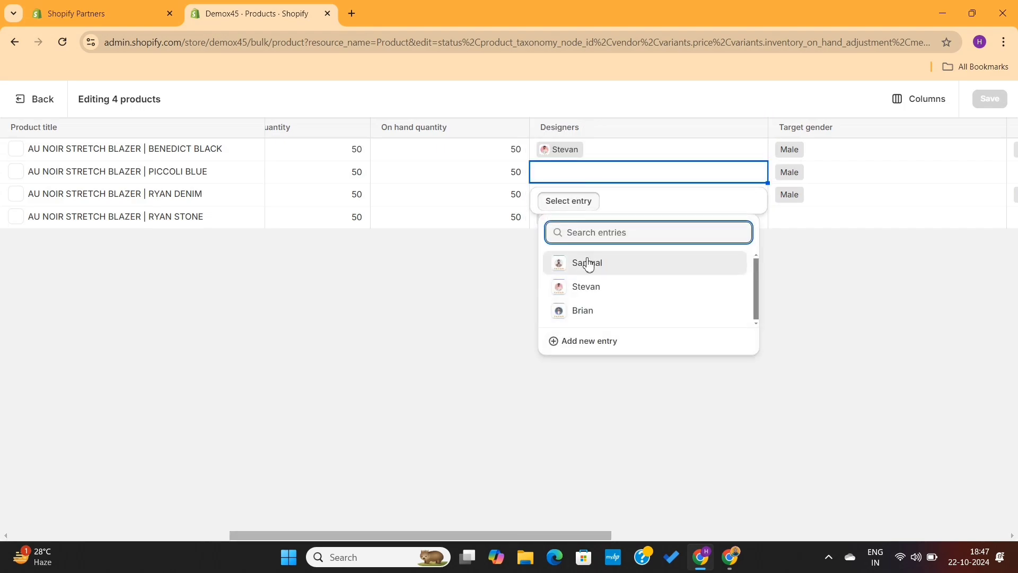
click(590, 291)
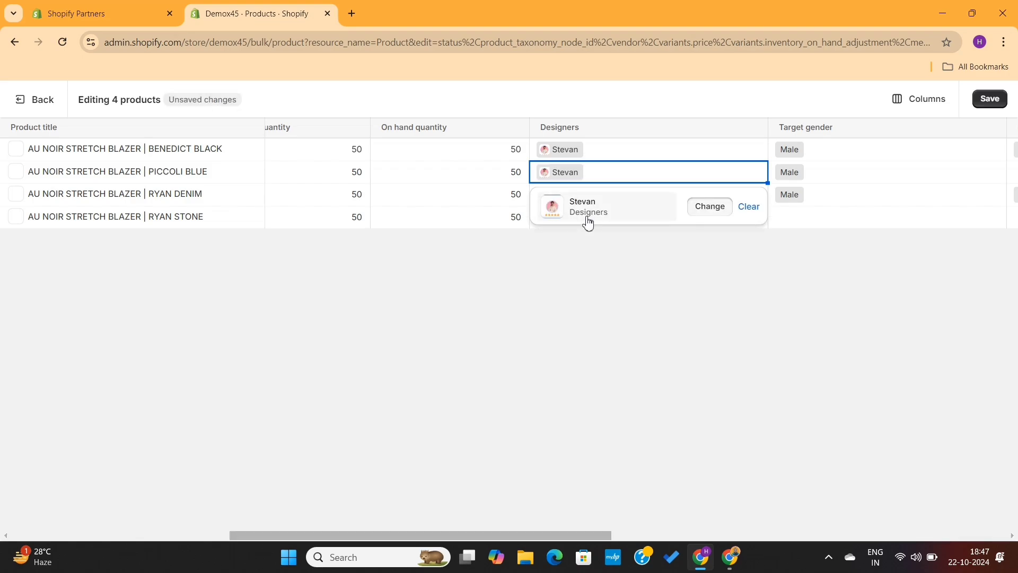
click(621, 285)
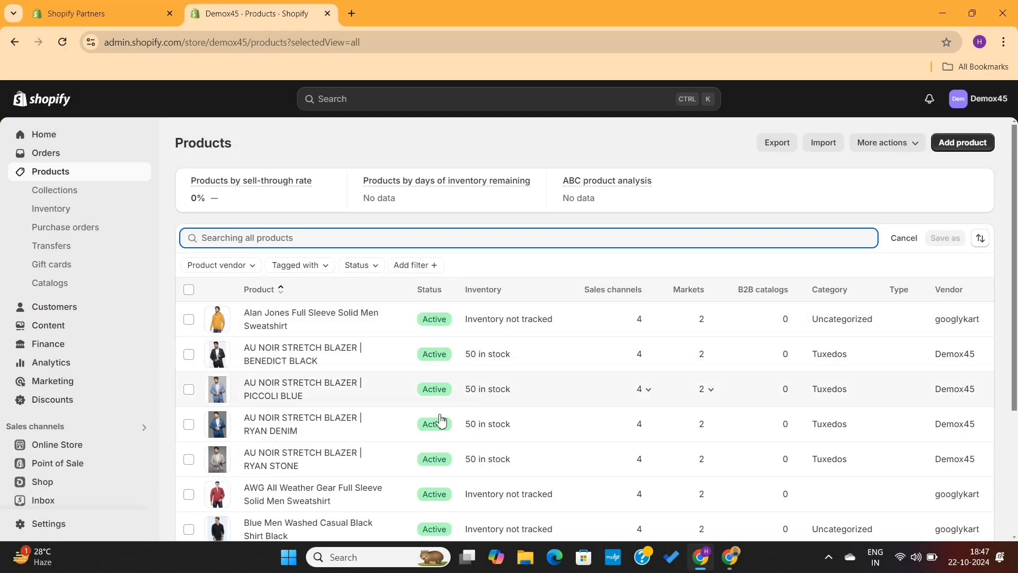
Look through the full product list and leave the product search.
scroll(423, 432, down, 1)
scroll(403, 429, down, 1)
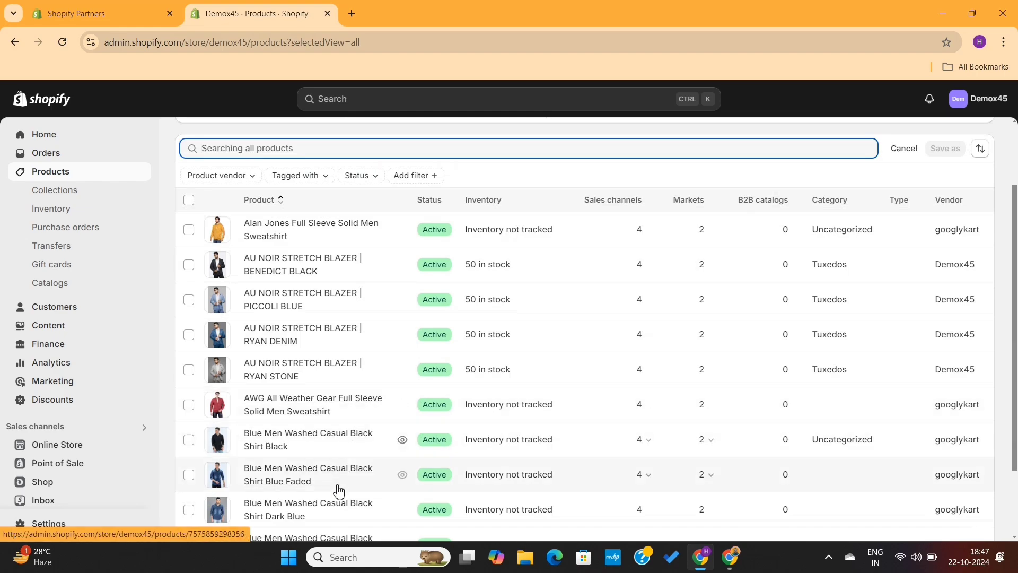
scroll(337, 491, down, 2)
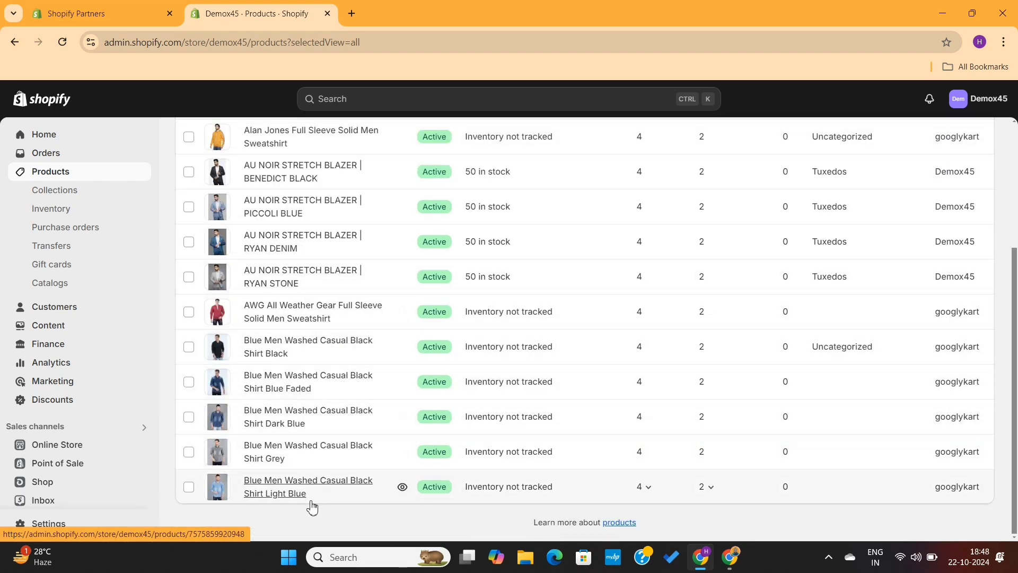
scroll(345, 313, up, 4)
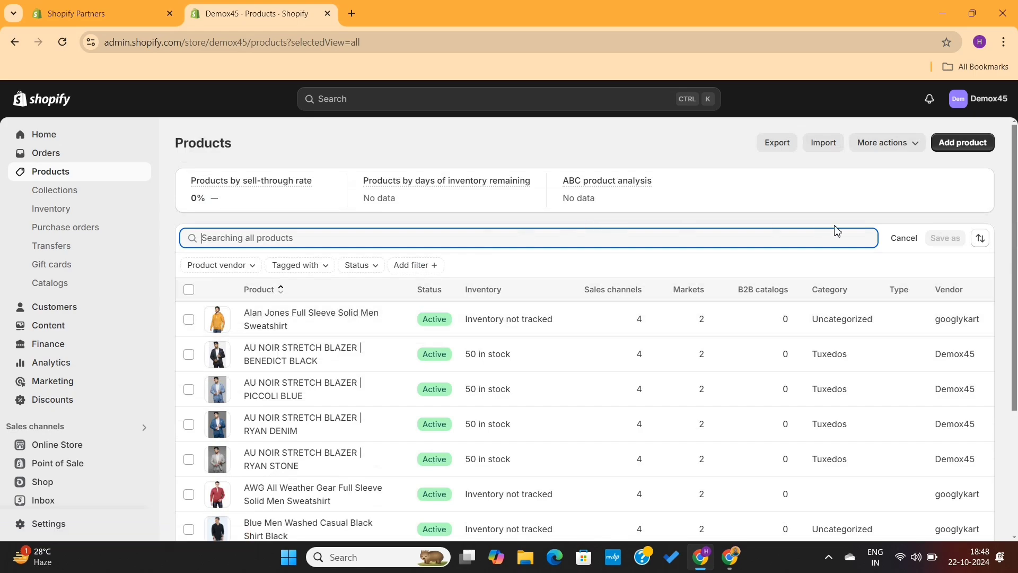
click(905, 239)
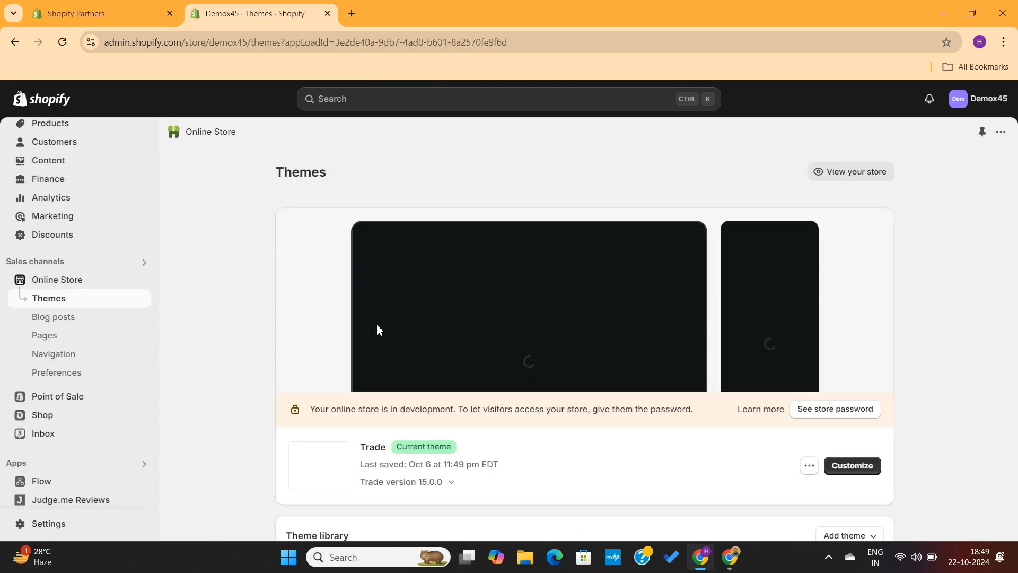
Open the current Trade theme for customization and close the chat window covering the home page preview.
scroll(635, 407, down, 1)
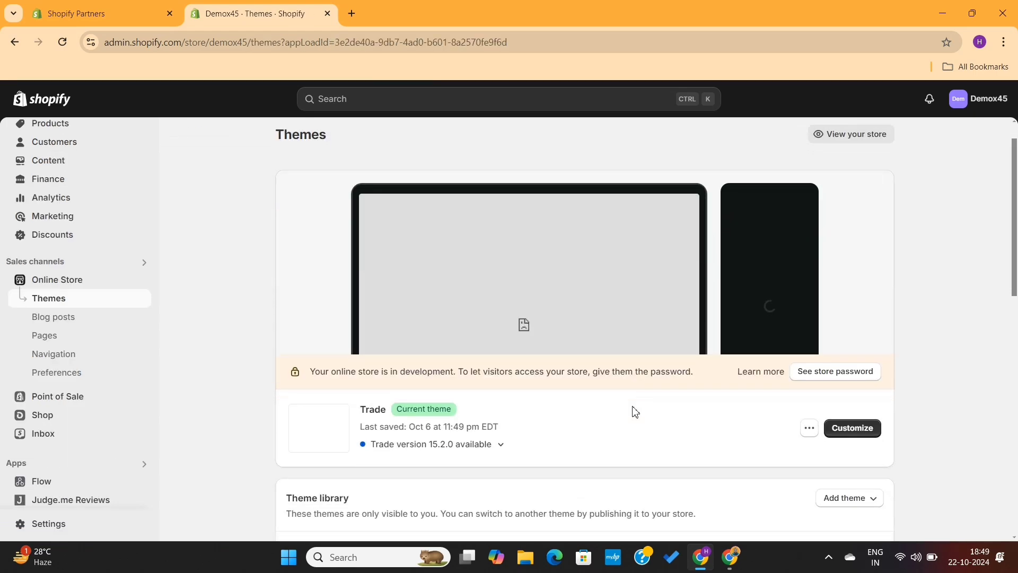
click(850, 428)
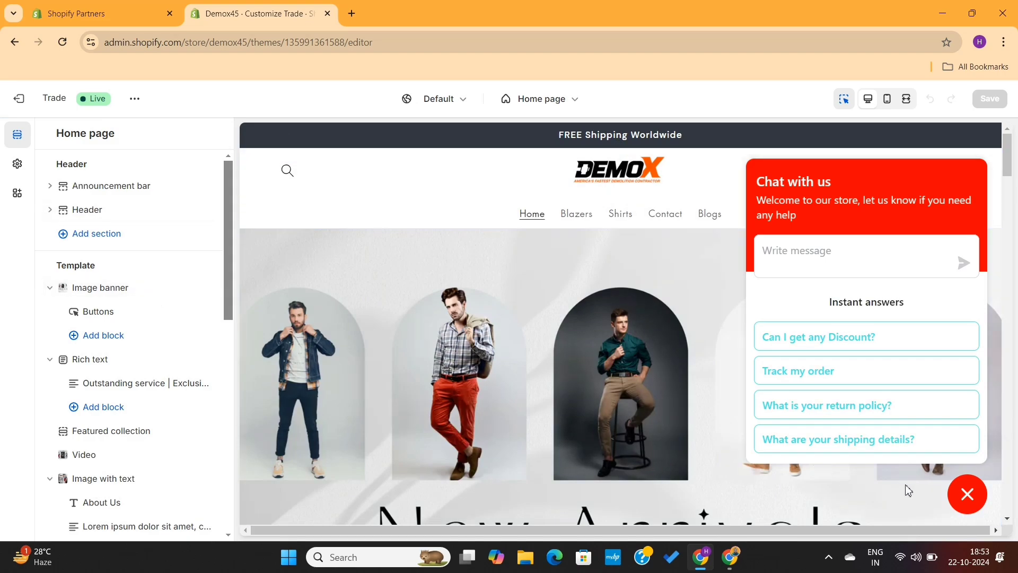
click(966, 499)
scroll(627, 400, down, 15)
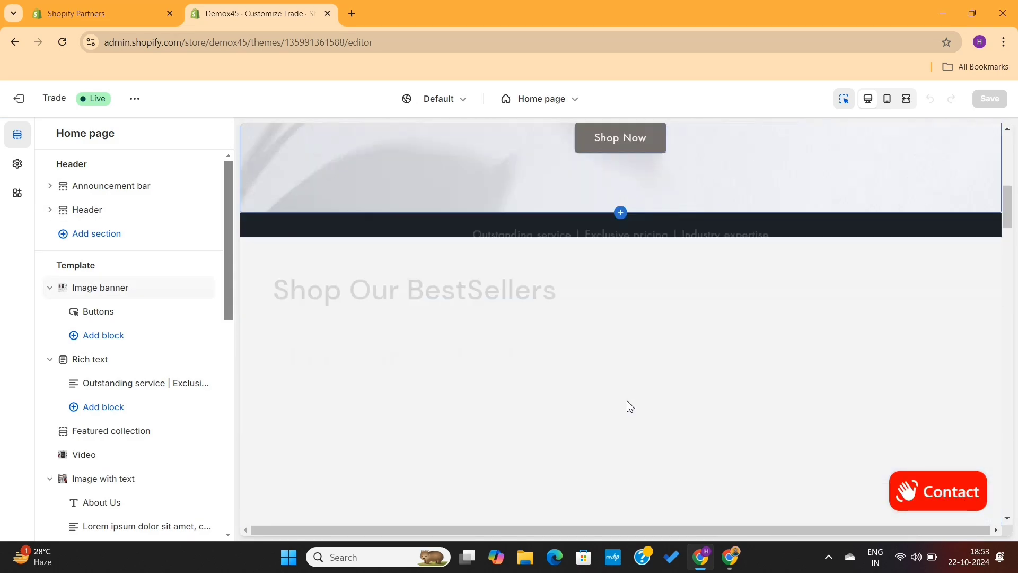
scroll(627, 400, up, 15)
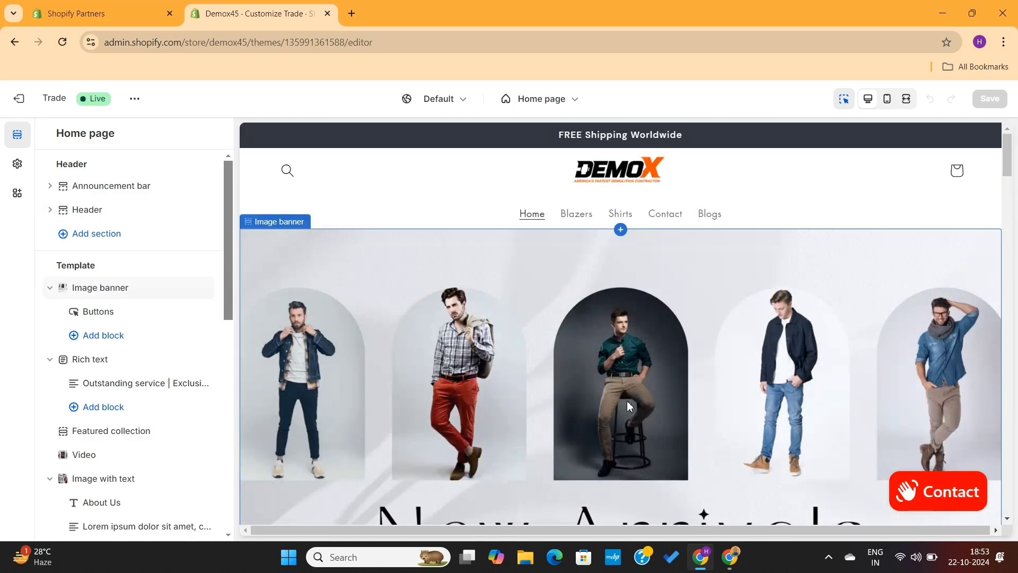
Switch to the Default product template and preview it with AU NOIR STRETCH BLAZER | PICCOLI BLUE.
click(544, 102)
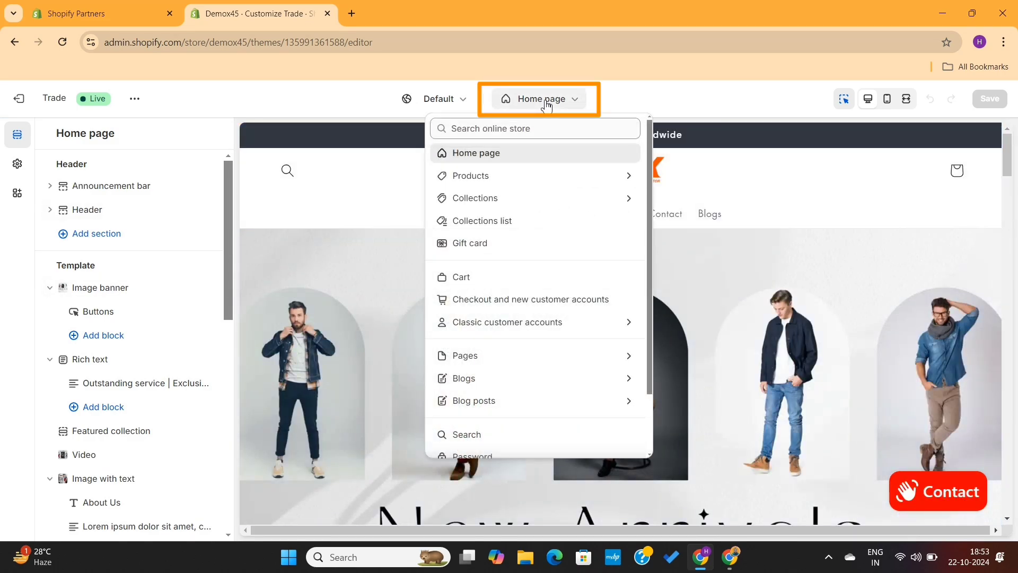
click(517, 180)
click(514, 191)
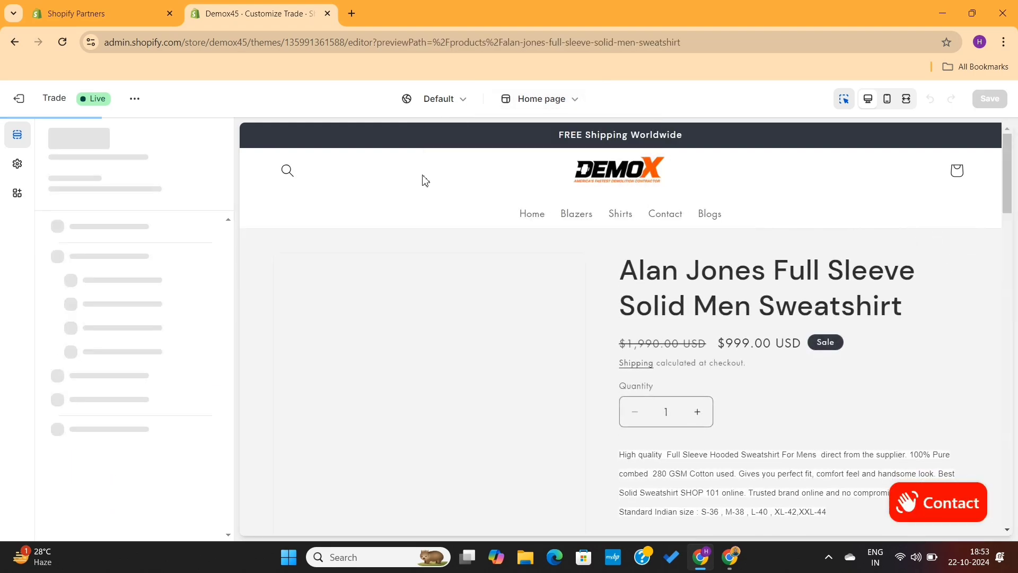
scroll(547, 334, down, 4)
scroll(581, 379, up, 4)
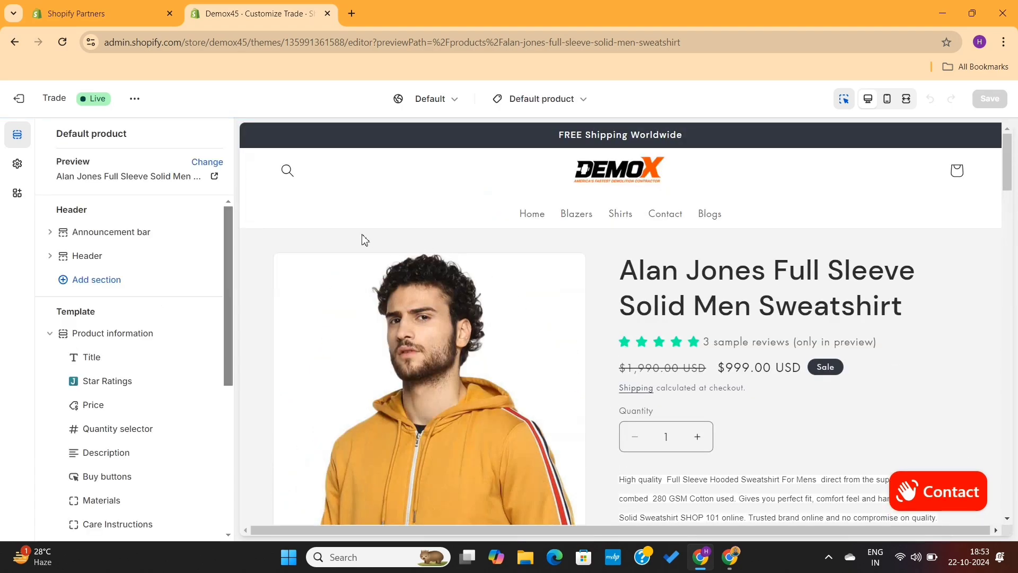
click(201, 163)
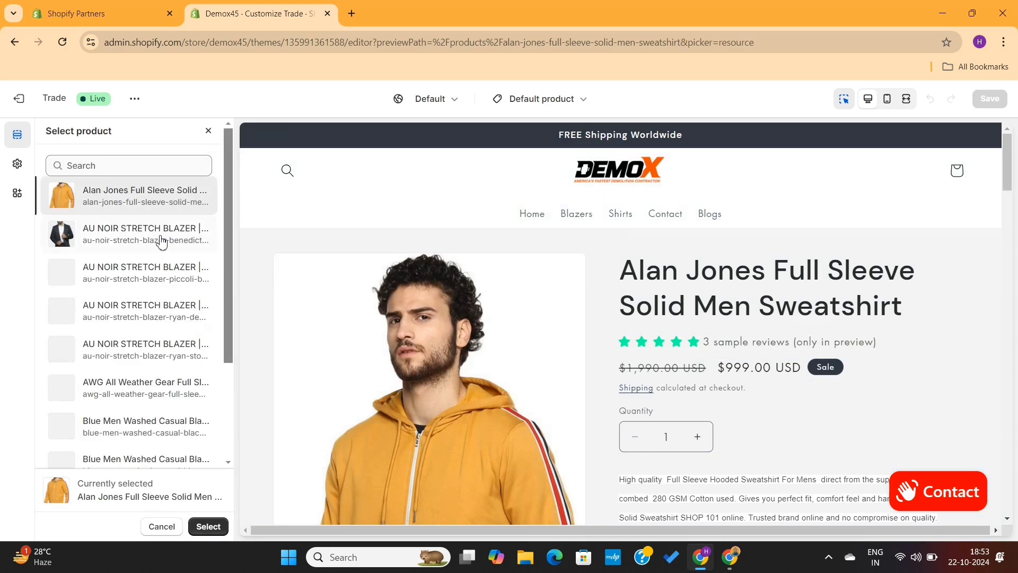
click(137, 276)
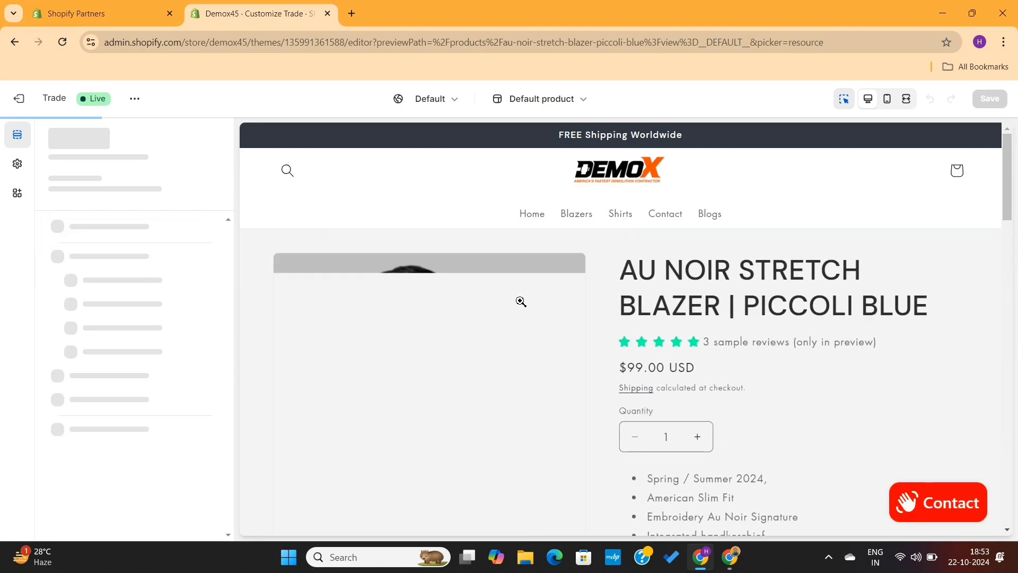
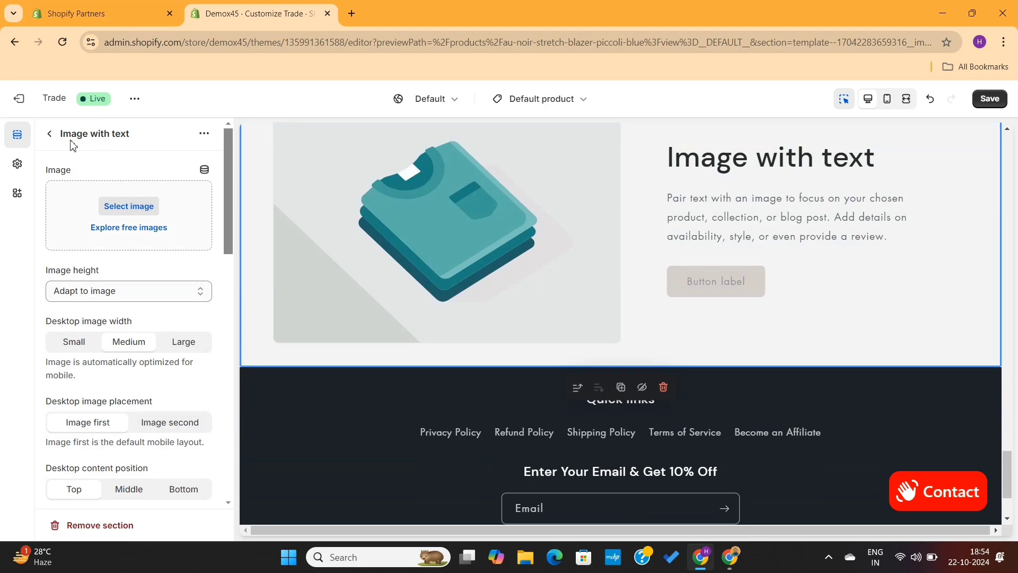
Move the Image with text section between Quick order list and Related products, and open its settings.
click(50, 133)
drag(83, 324, 79, 411)
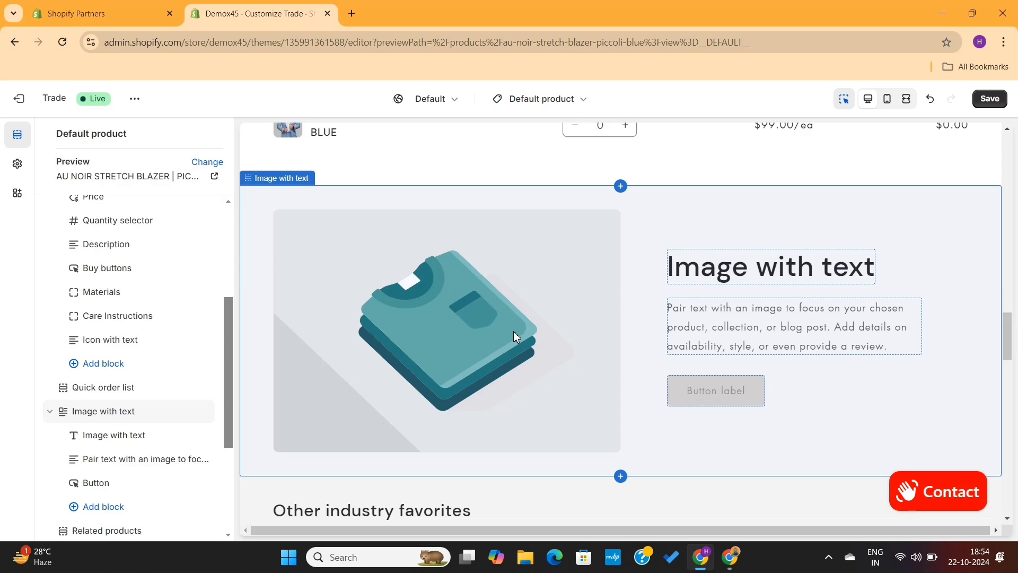
click(513, 331)
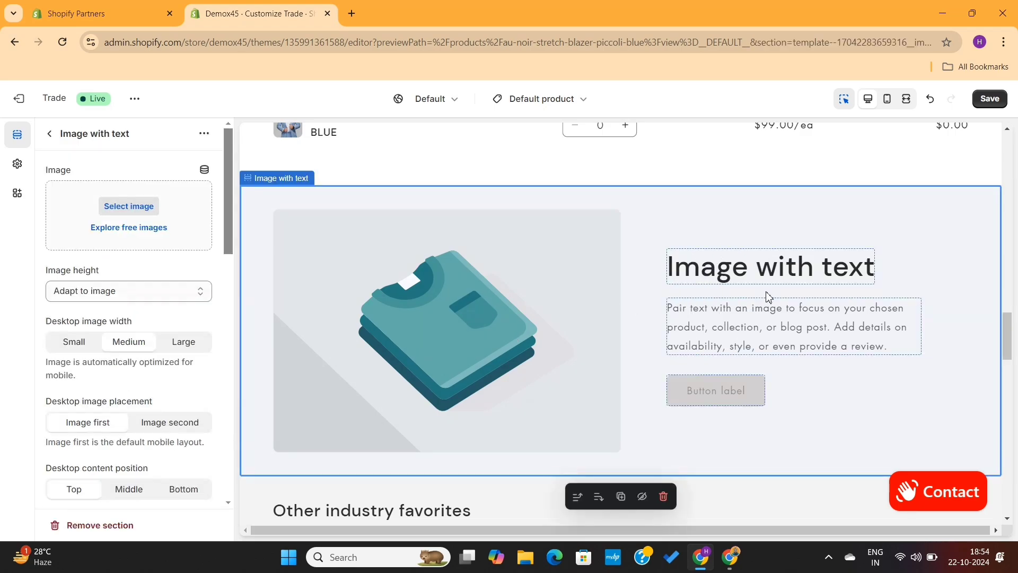
click(730, 326)
click(754, 291)
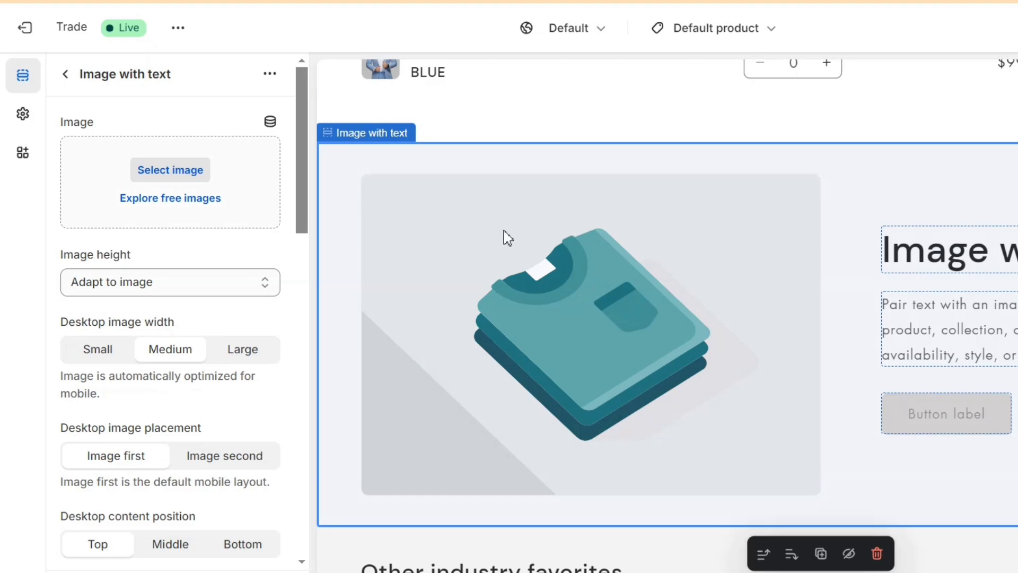
Connect the section's image to the Image field of the Designers metafield and check it in the product preview.
click(270, 122)
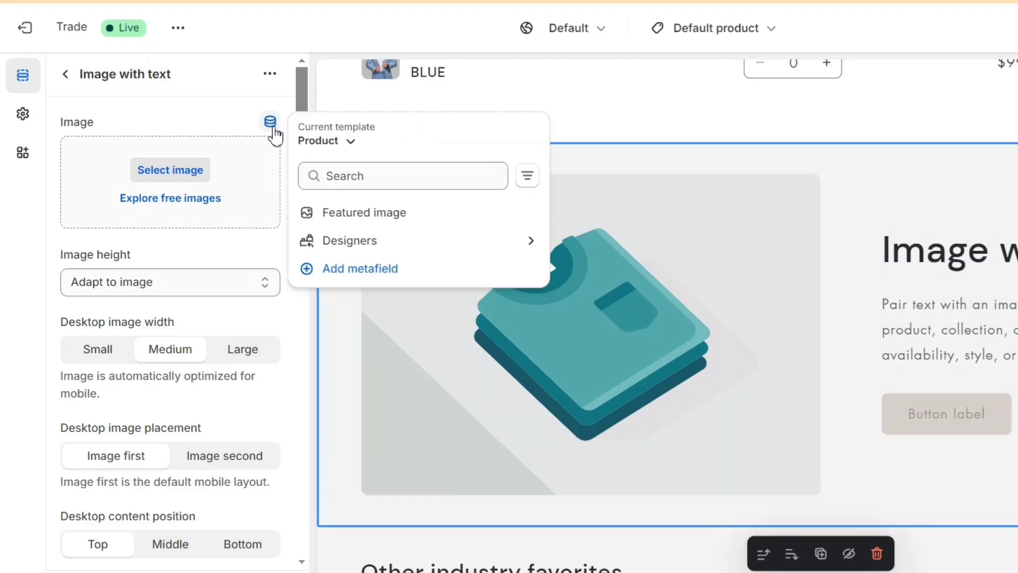
click(353, 243)
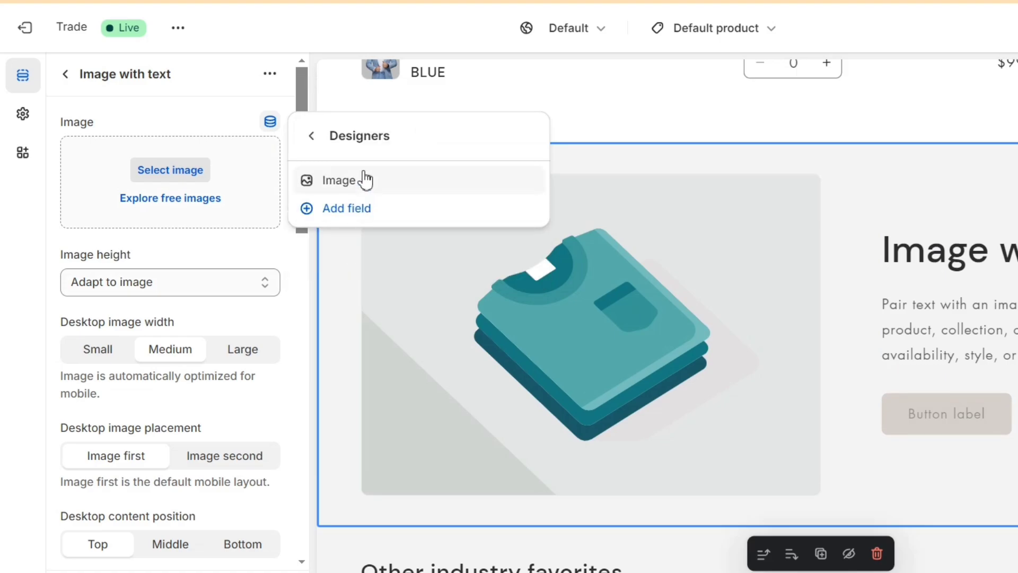
click(345, 181)
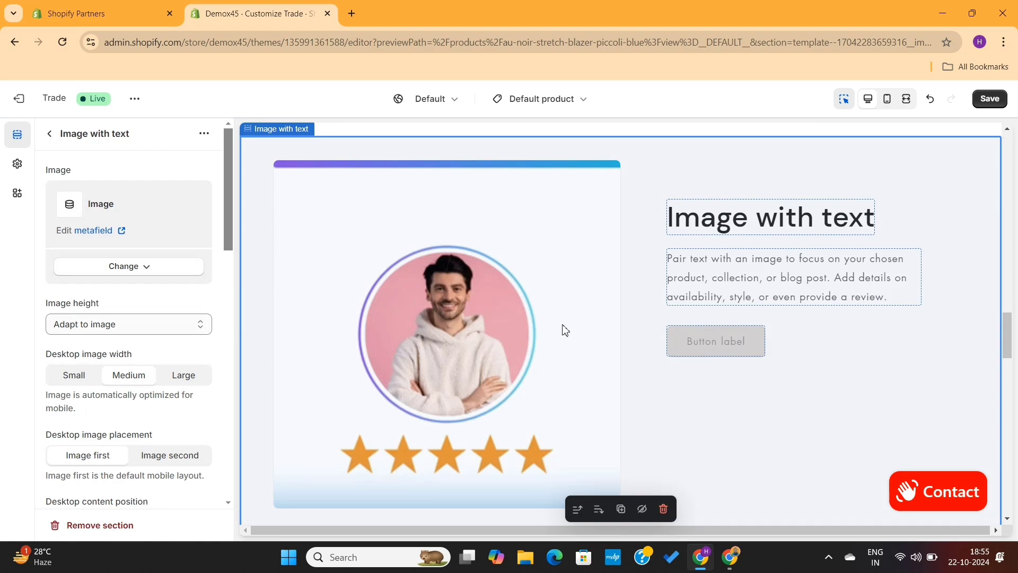
scroll(562, 326, up, 7)
scroll(562, 325, up, 3)
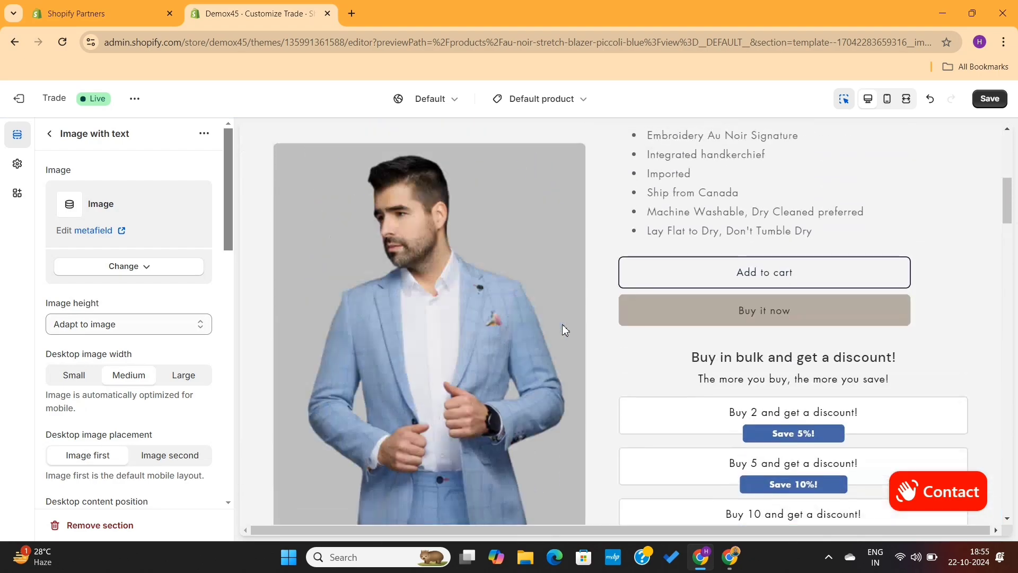
scroll(563, 325, down, 10)
scroll(563, 328, down, 2)
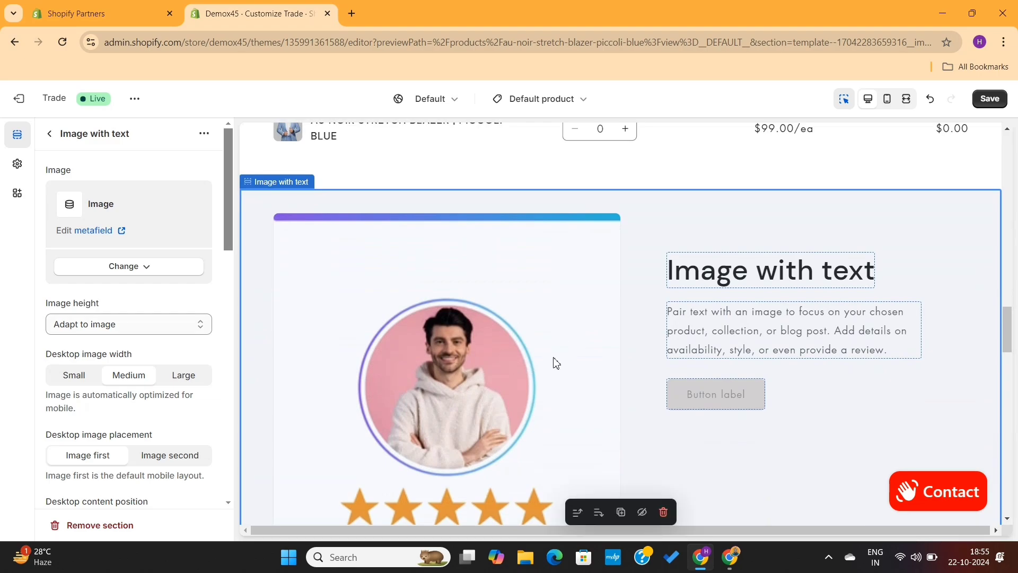
Replace the Image with text heading with the Name field of the Designers metafield.
click(772, 267)
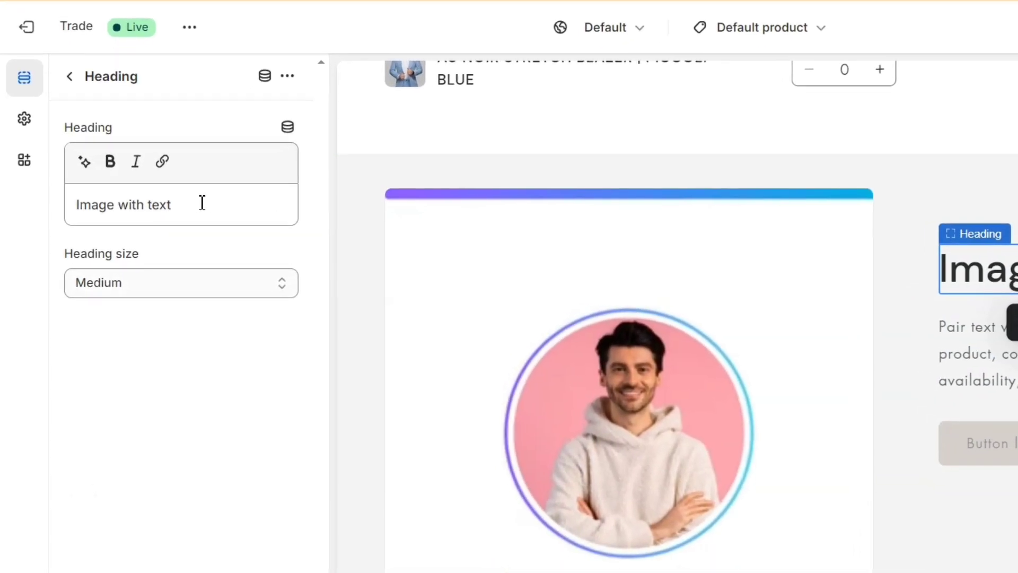
drag(141, 222, 60, 220)
key(BackSpace)
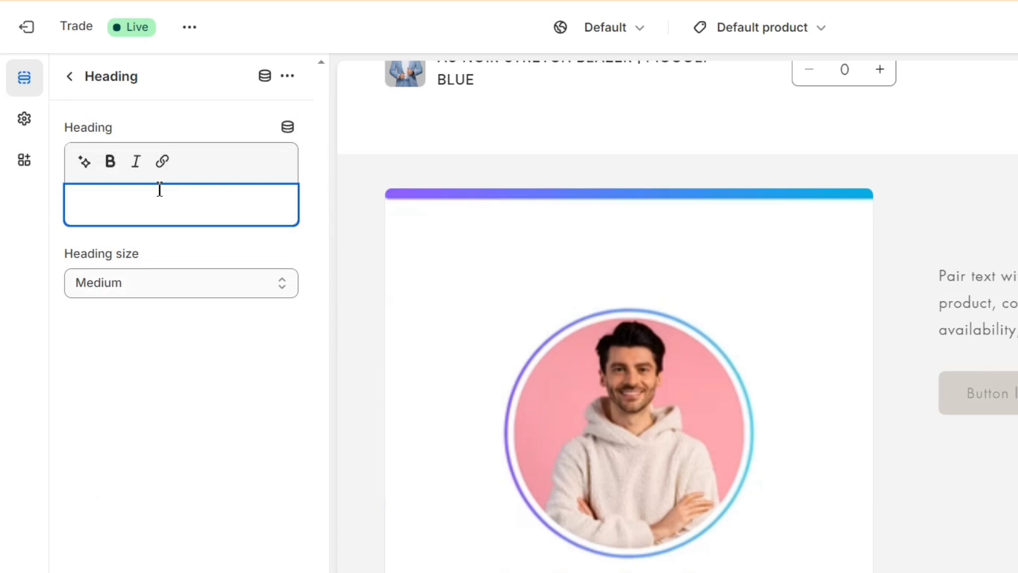
click(288, 128)
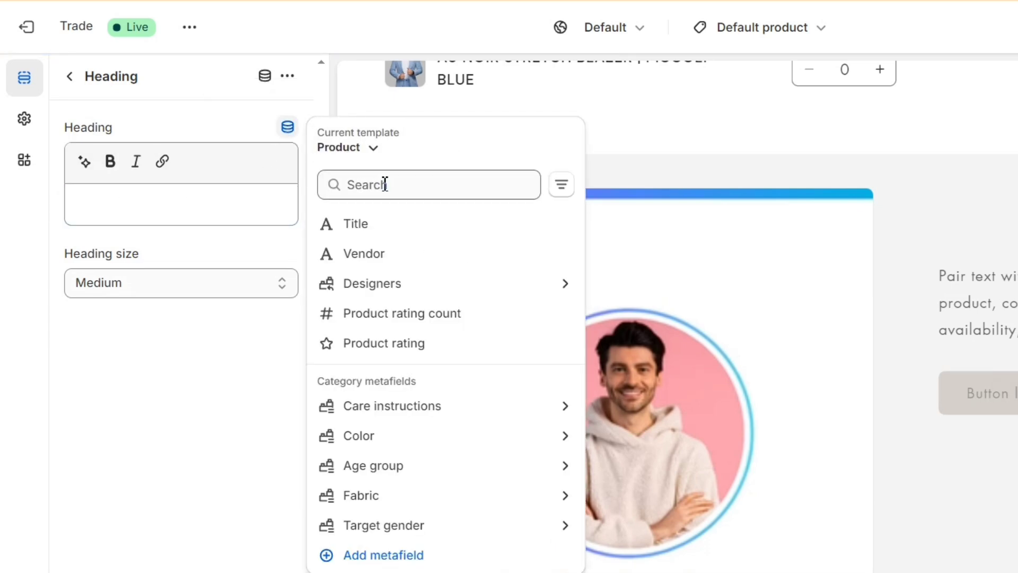
click(417, 294)
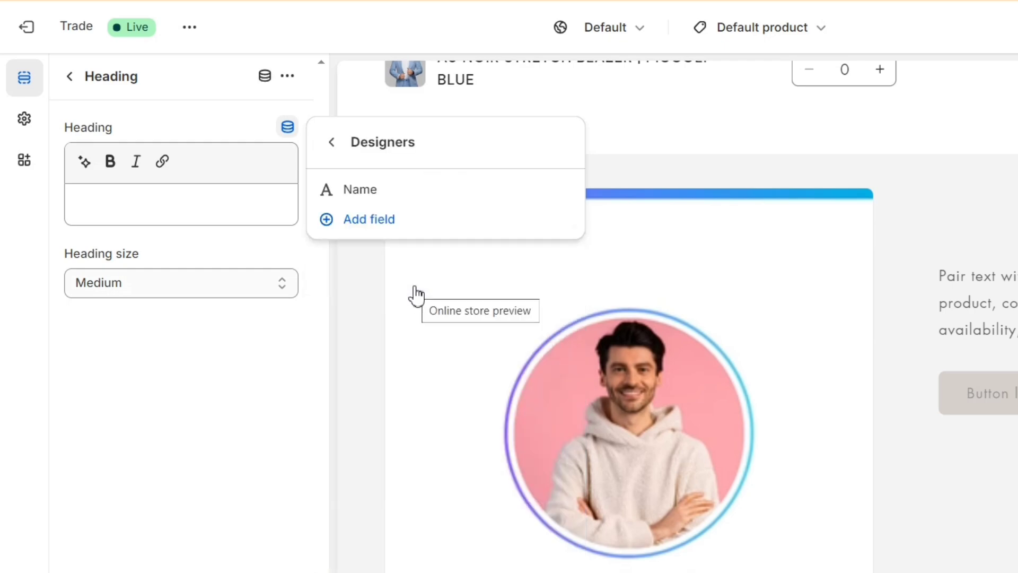
click(364, 192)
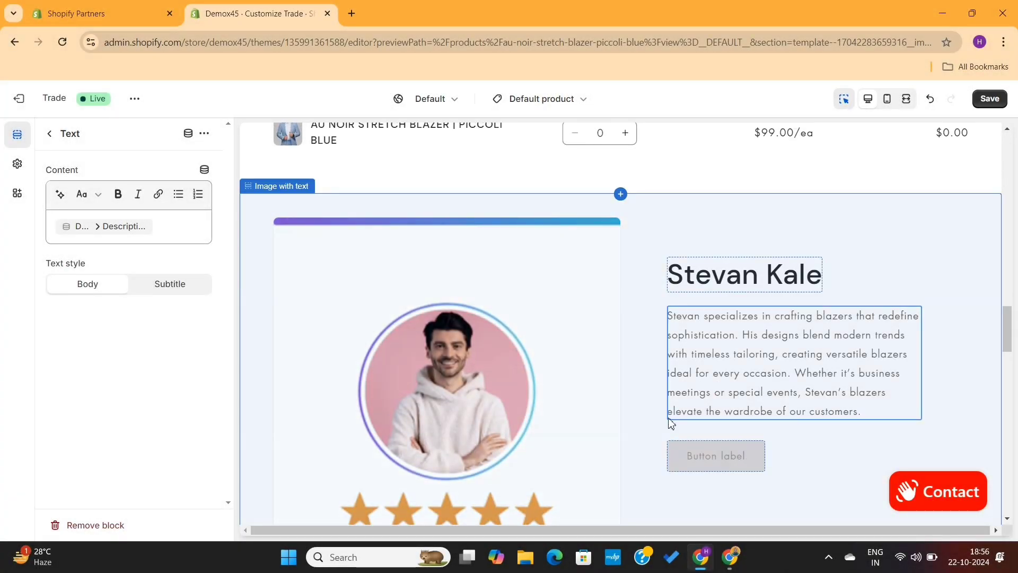
Label the Image with text button "Website" and connect its link to the Website field of the Designers metafield.
click(701, 460)
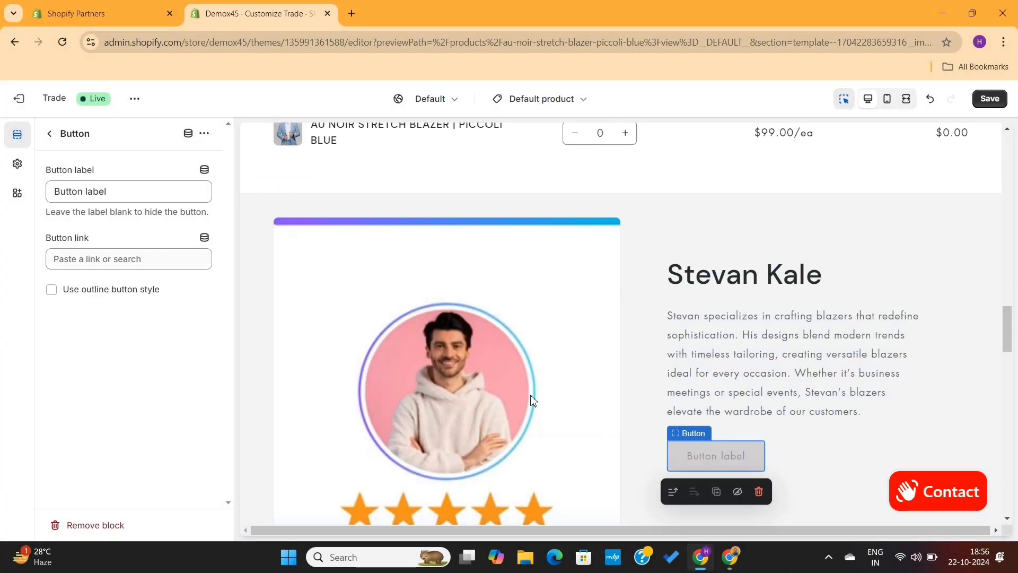
drag(130, 194, 36, 197)
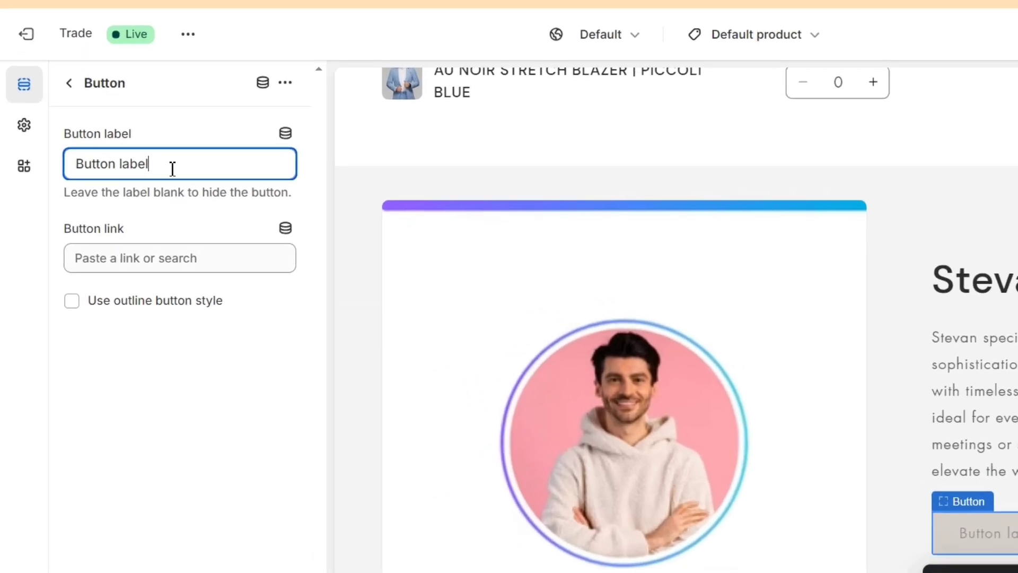
text(Website)
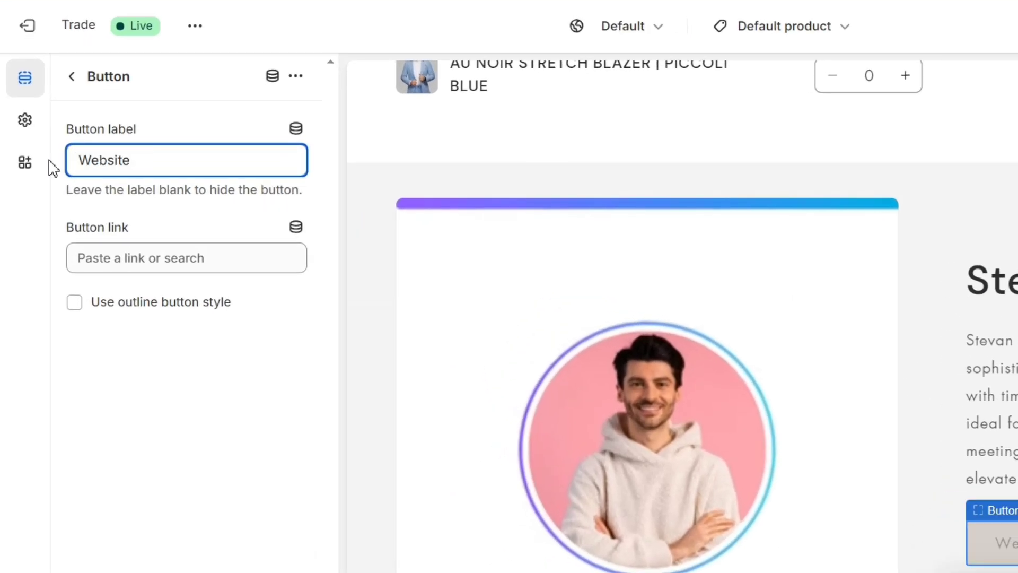
click(295, 230)
click(295, 228)
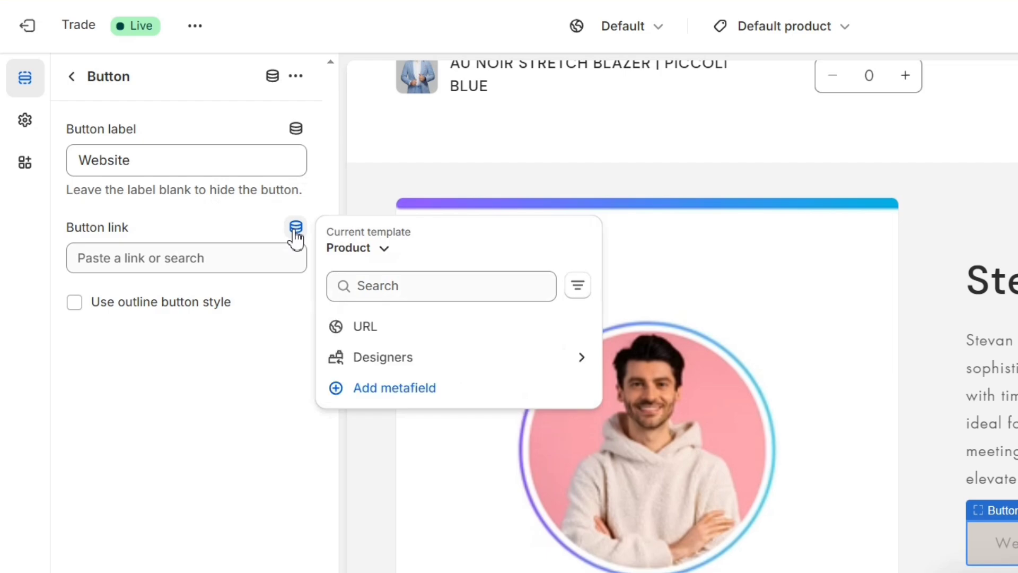
click(360, 363)
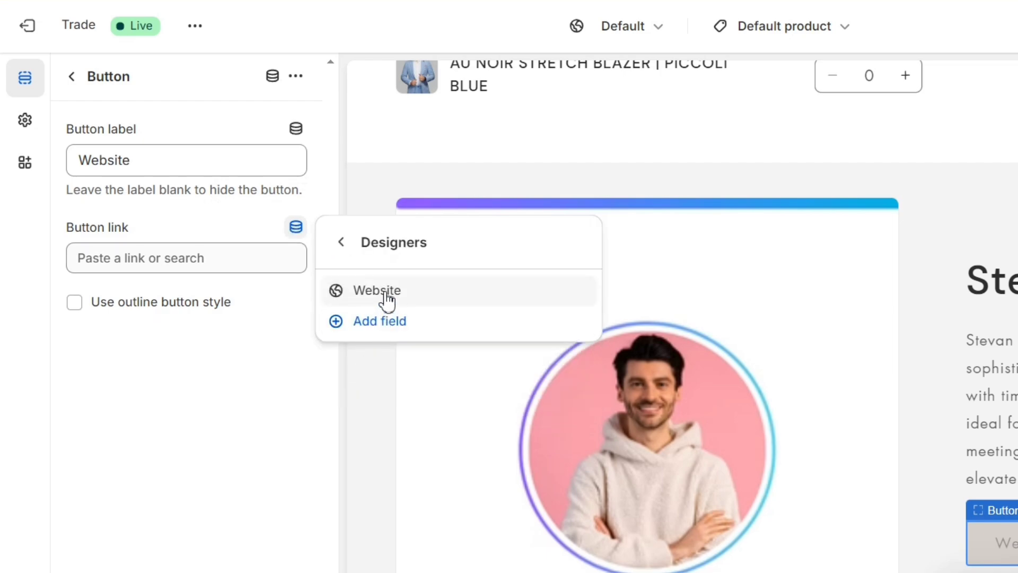
click(386, 293)
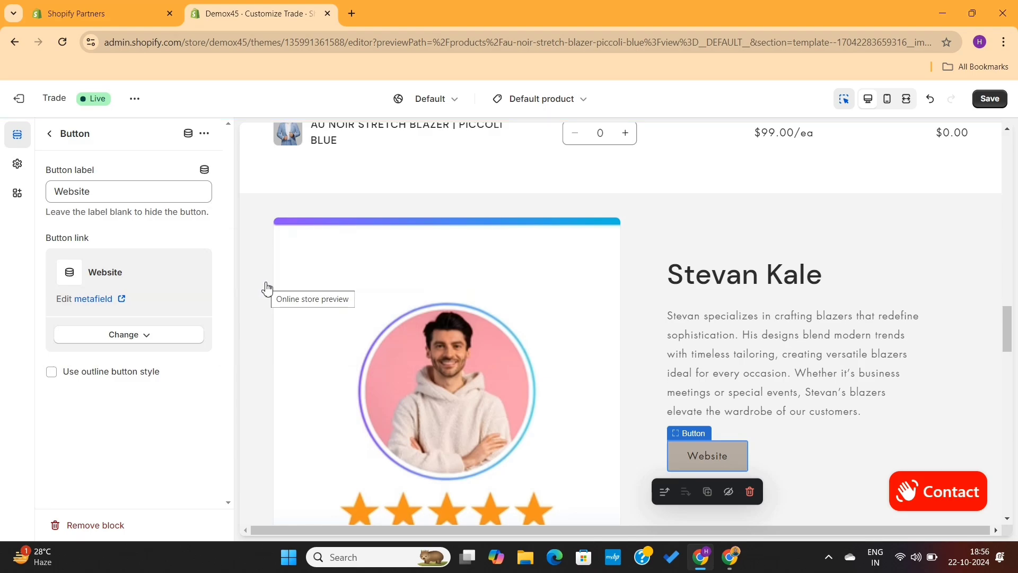
mouse_move(692, 463)
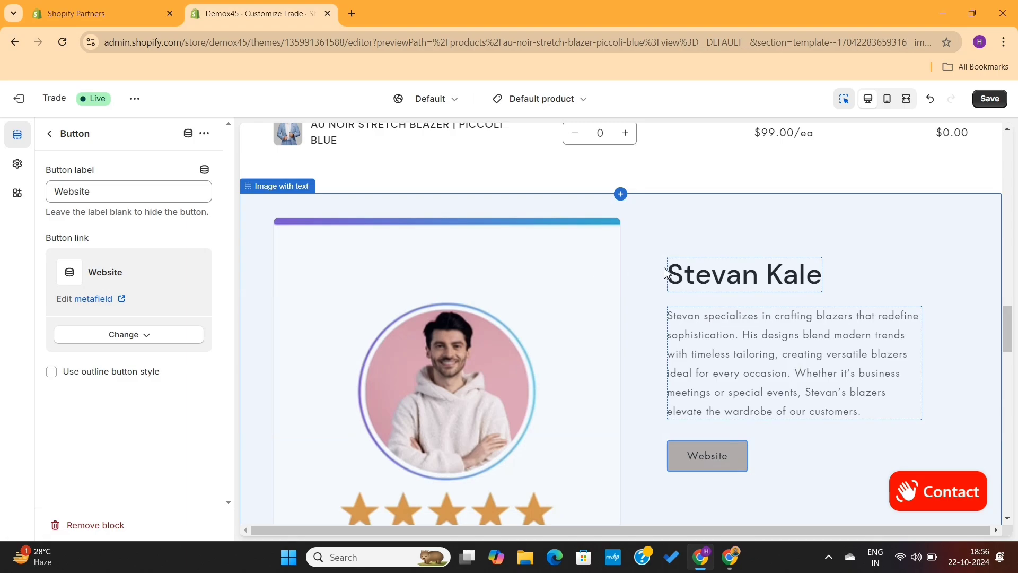
Try the Image second desktop placement for the Image with text section and restore Image first.
click(696, 222)
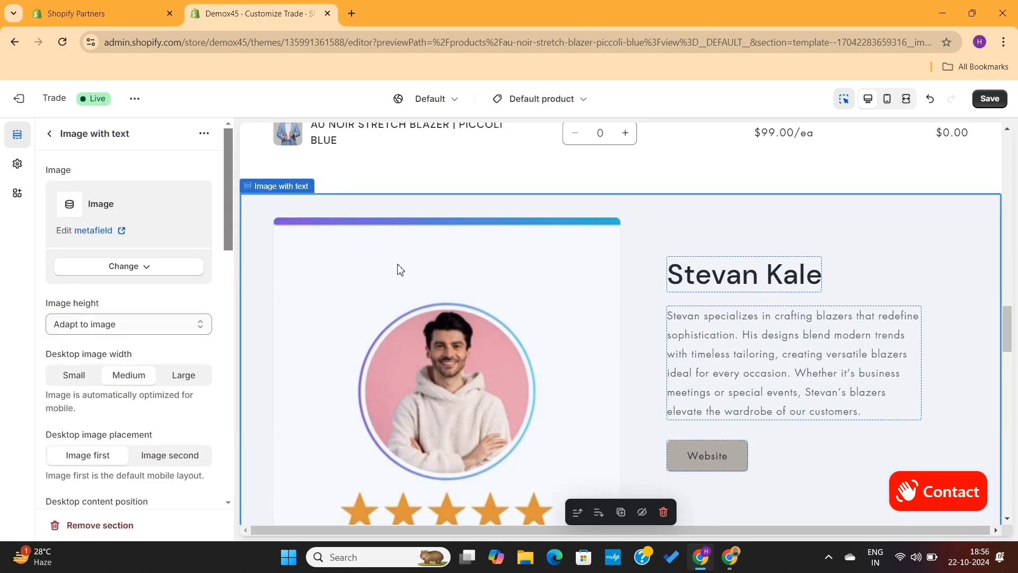
scroll(168, 342, down, 3)
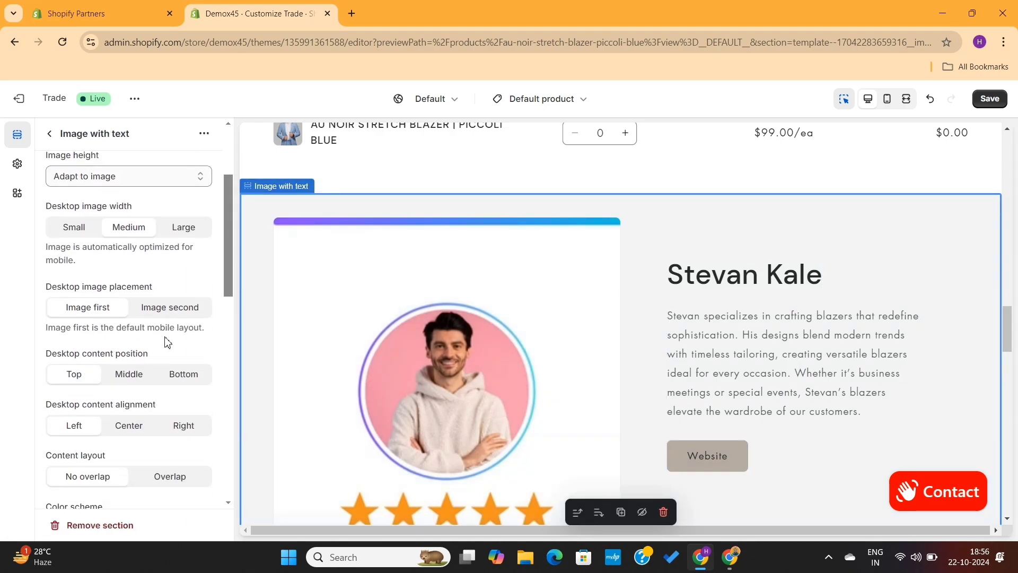
scroll(167, 342, down, 1)
click(177, 307)
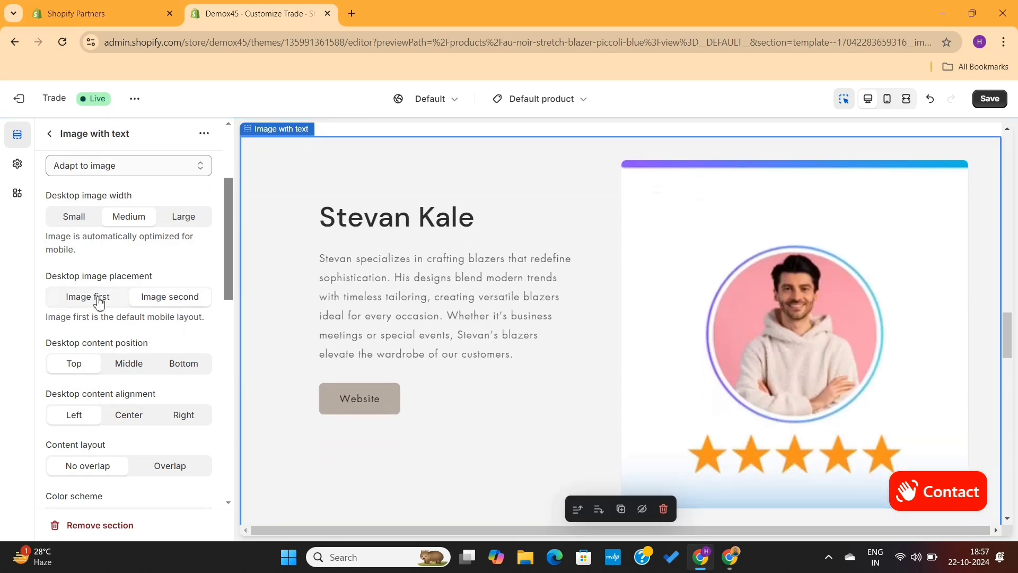
click(99, 302)
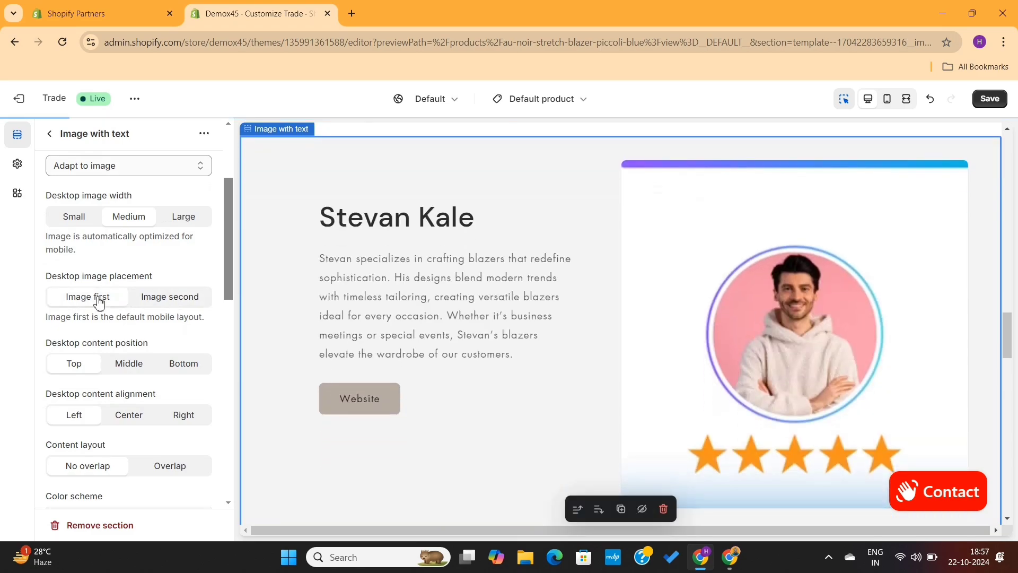
Set the Image with text section's color scheme to Scheme 2 and check the page in the mobile preview.
scroll(132, 273, down, 5)
click(130, 414)
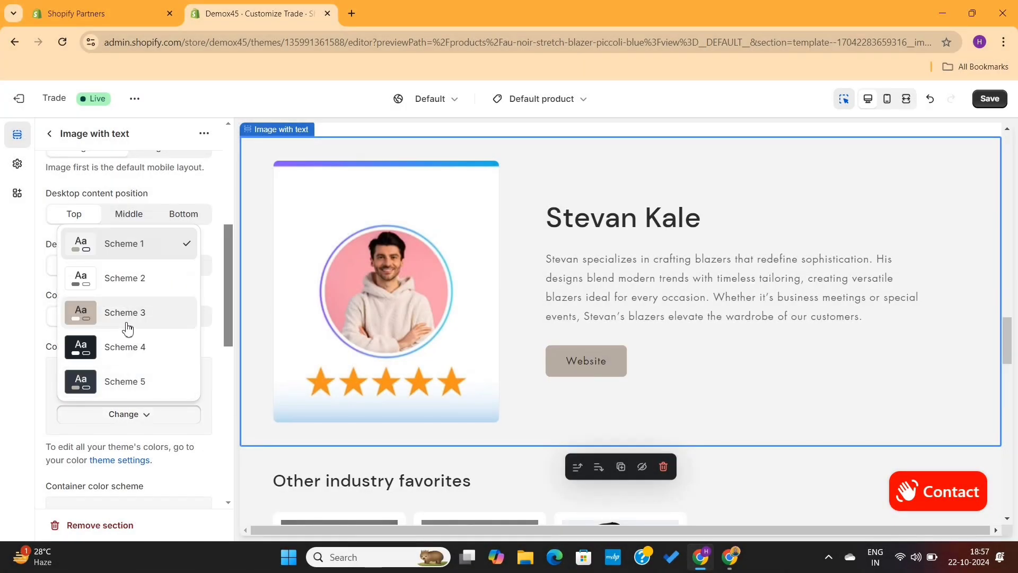
click(126, 328)
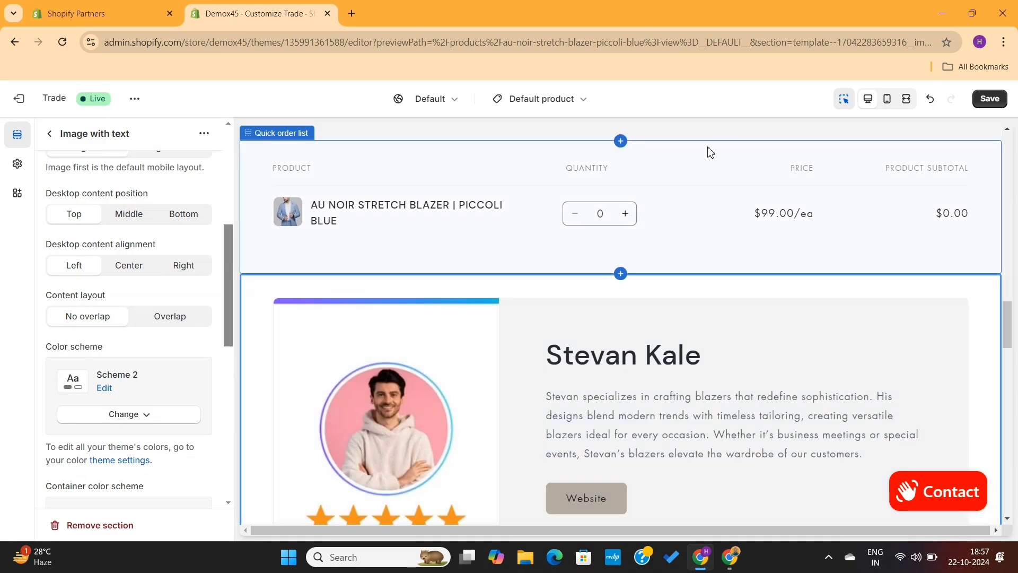
click(888, 101)
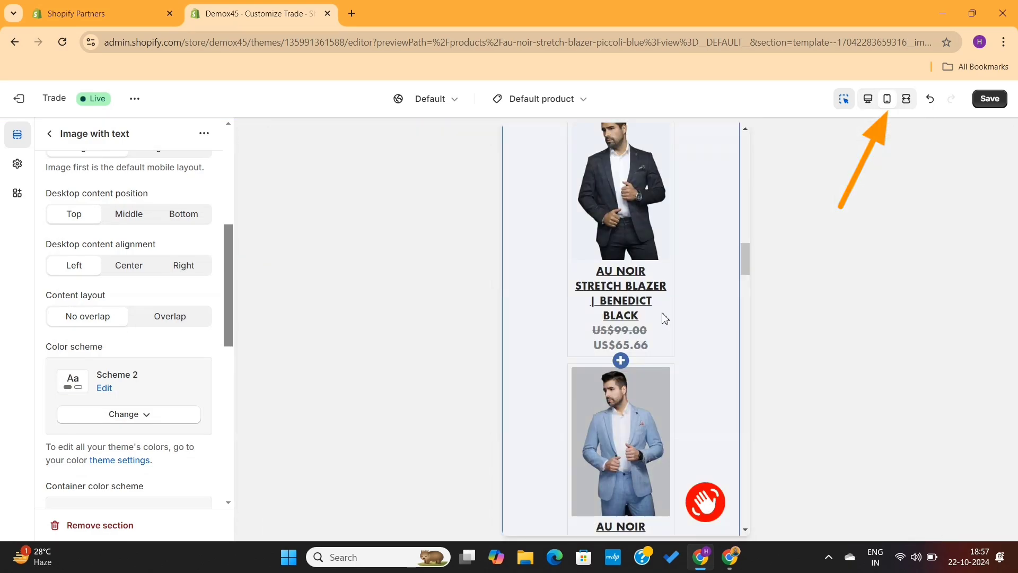
scroll(665, 318, down, 5)
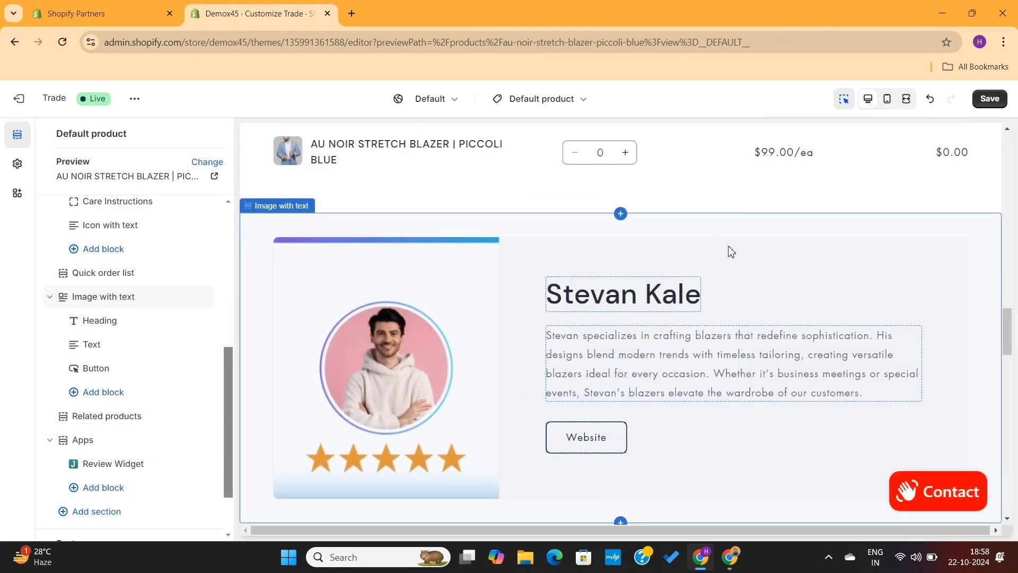
Save the Default product template, leave the theme editor and open the Products list.
click(990, 99)
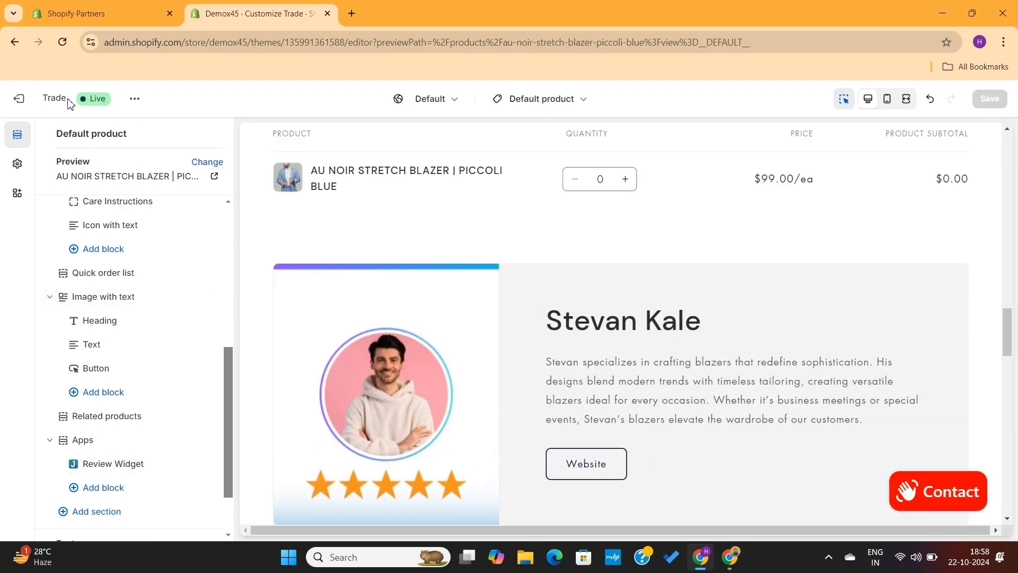
click(25, 100)
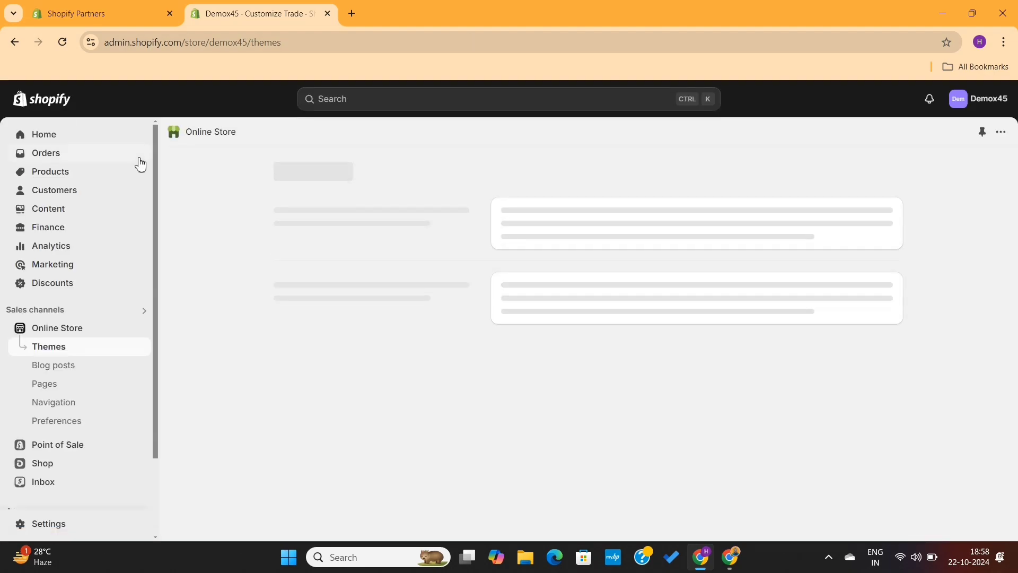
click(52, 172)
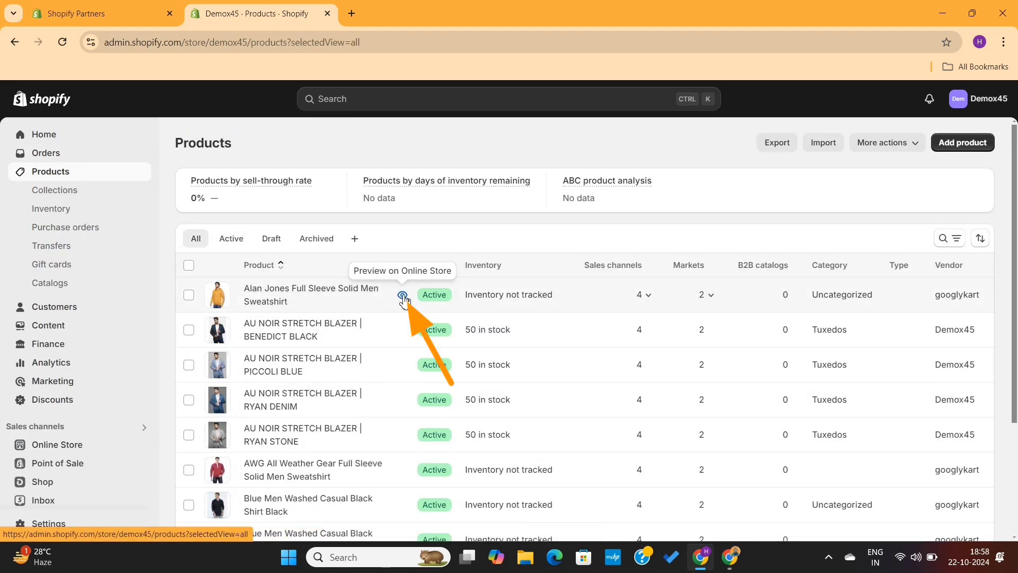
Preview Alan Jones Full Sleeve Solid Men Sweatshirt on the online store and examine its designer section.
click(402, 296)
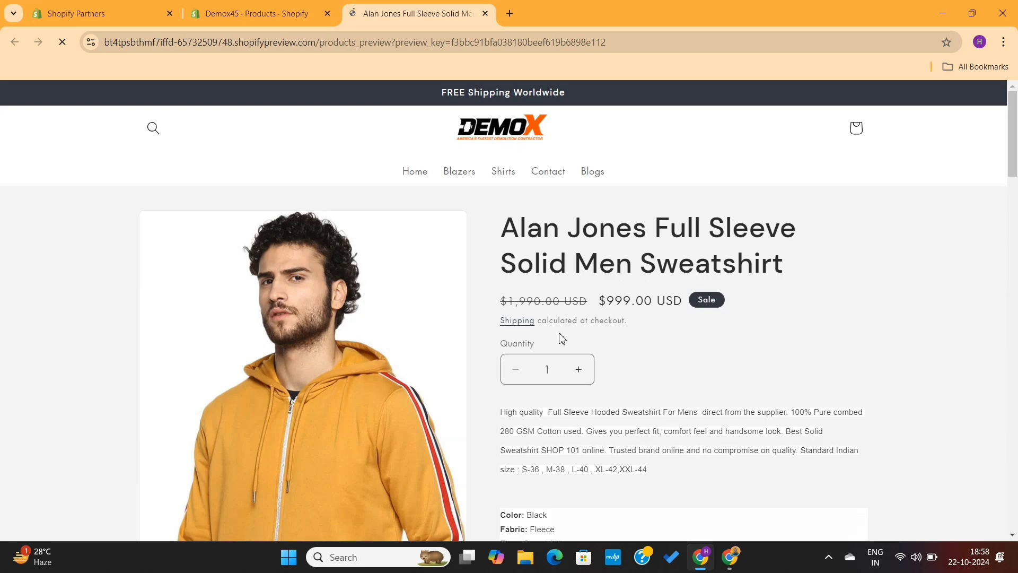
scroll(562, 339, down, 20)
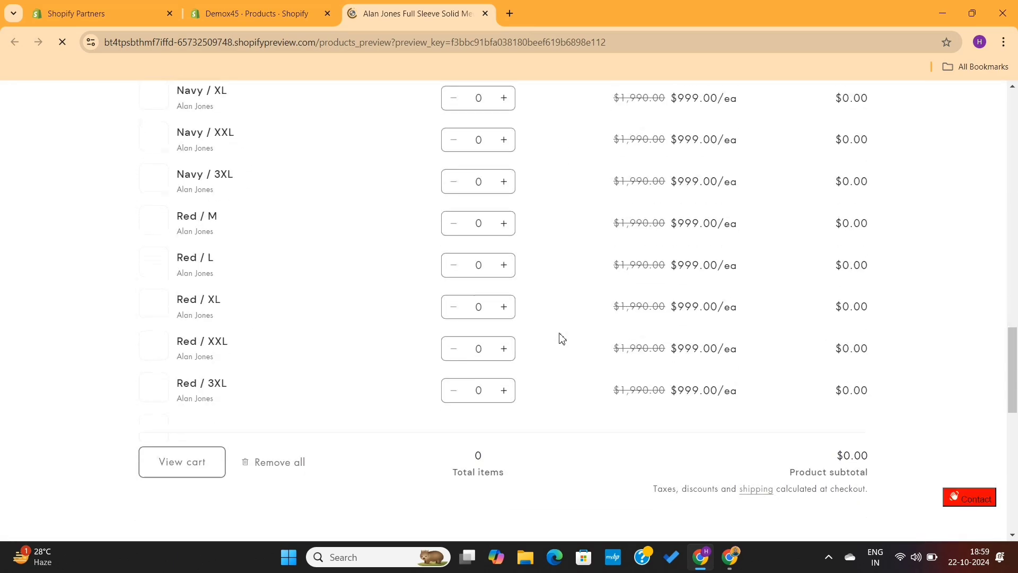
scroll(563, 339, down, 6)
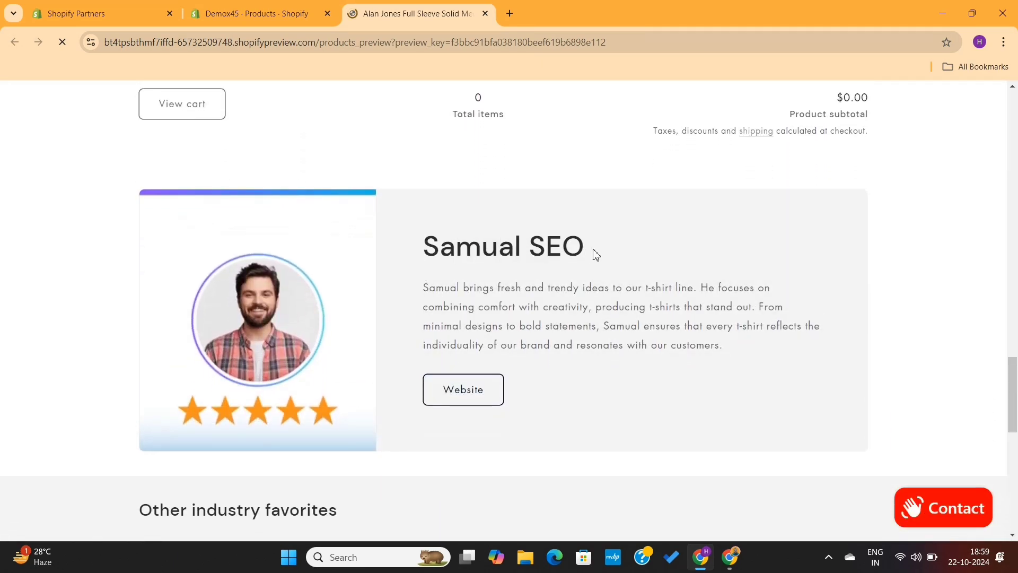
drag(603, 254, 455, 248)
click(405, 245)
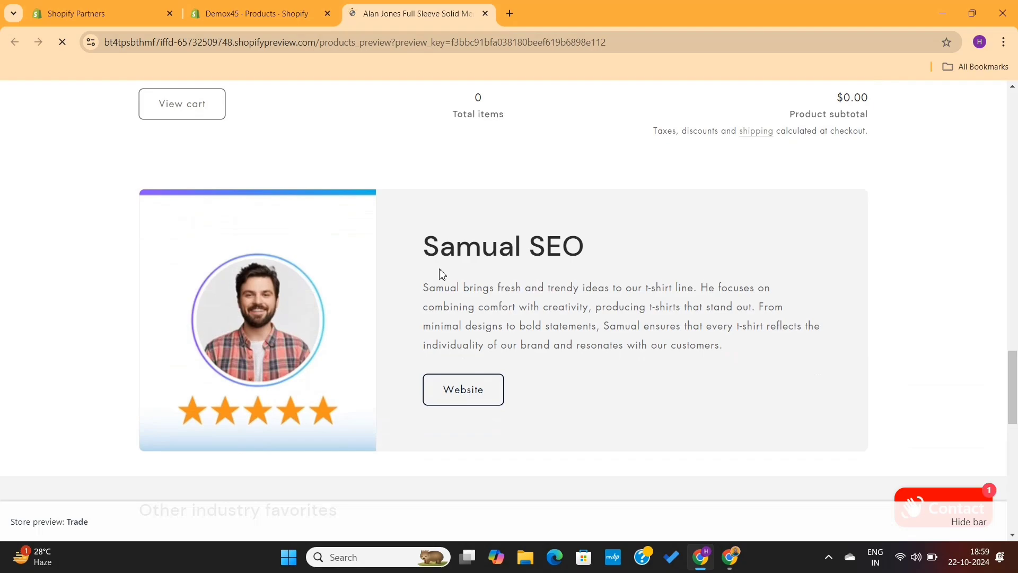
click(462, 402)
Examine the designer section on the store preview of AU NOIR STRETCH BLAZER | PICCOLI BLUE.
scroll(343, 308, down, 8)
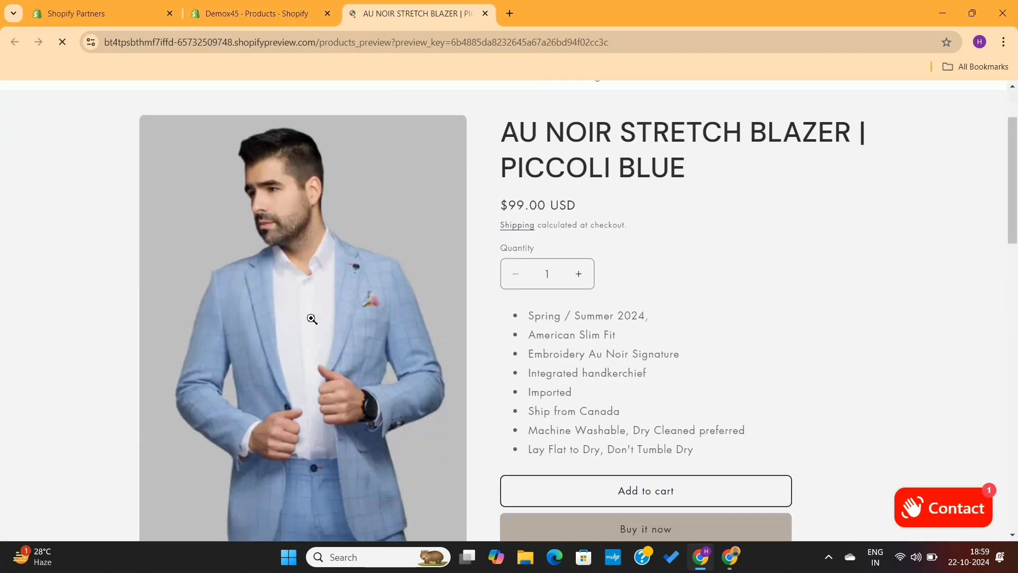
scroll(312, 318, down, 15)
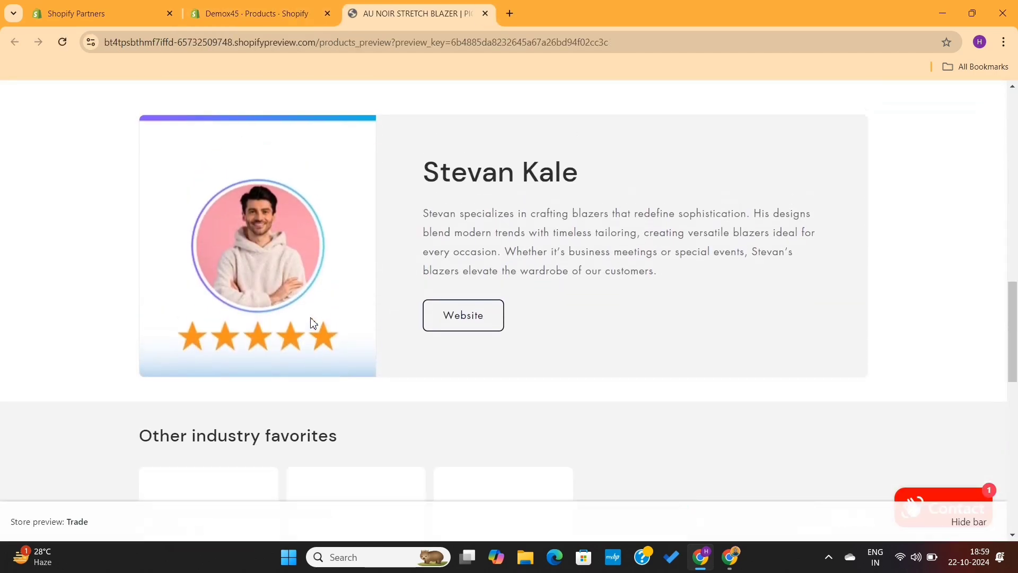
drag(509, 329, 432, 155)
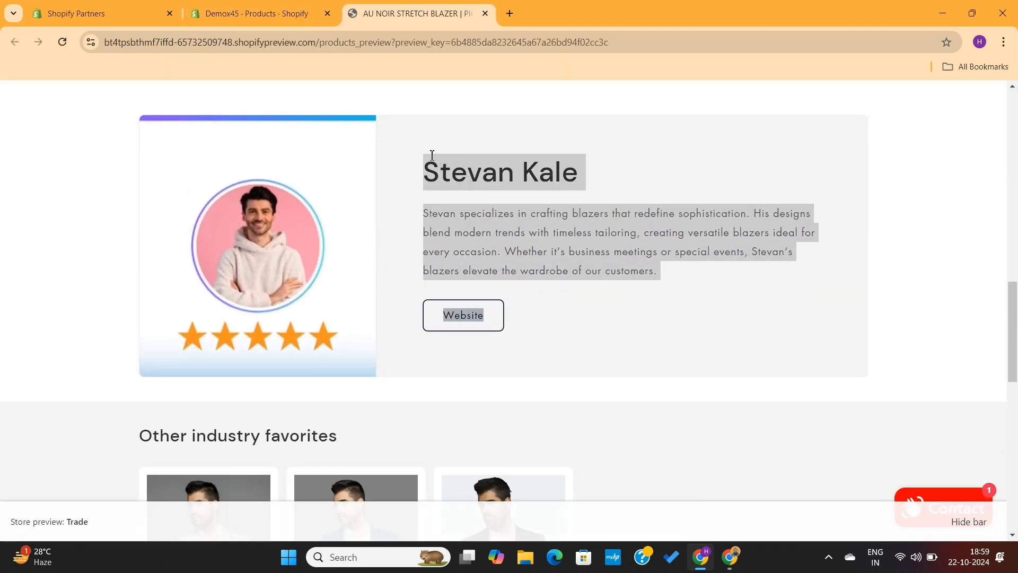
click(428, 157)
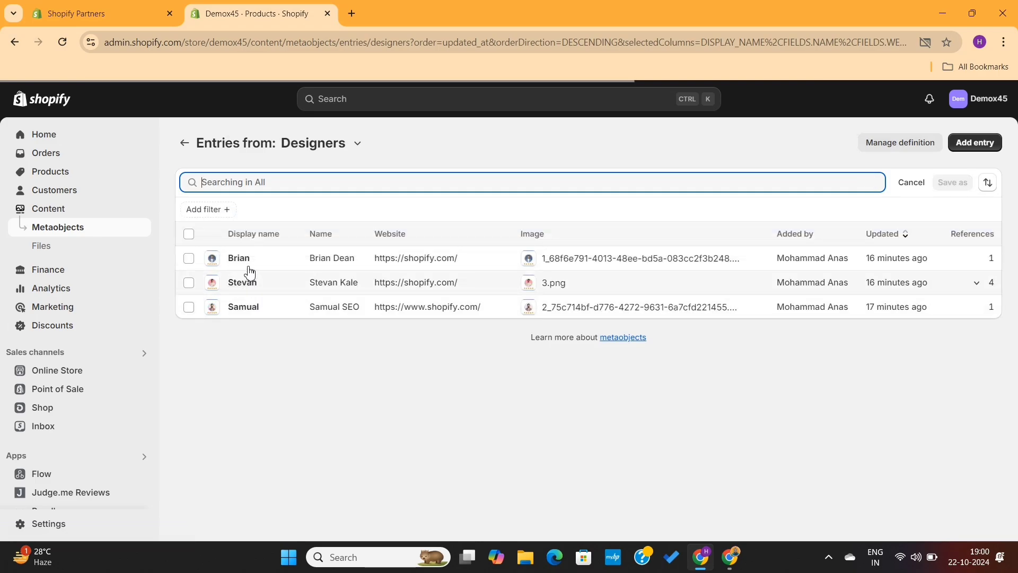
Open the Designers entry that uses image 3.png, review its description, website and product references, and return to the entries list.
click(247, 286)
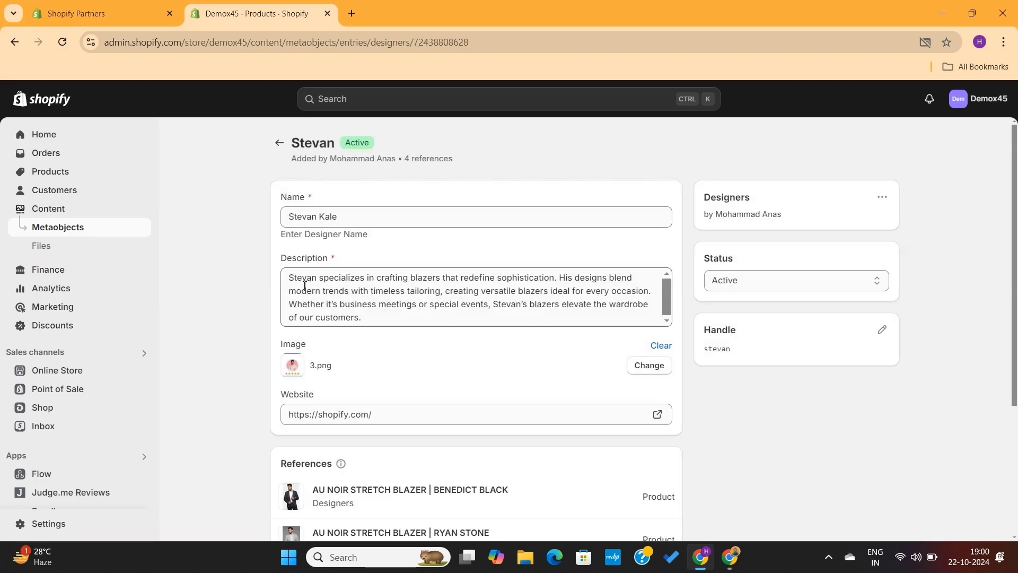
drag(292, 277, 265, 278)
click(392, 322)
click(257, 277)
scroll(462, 354, down, 3)
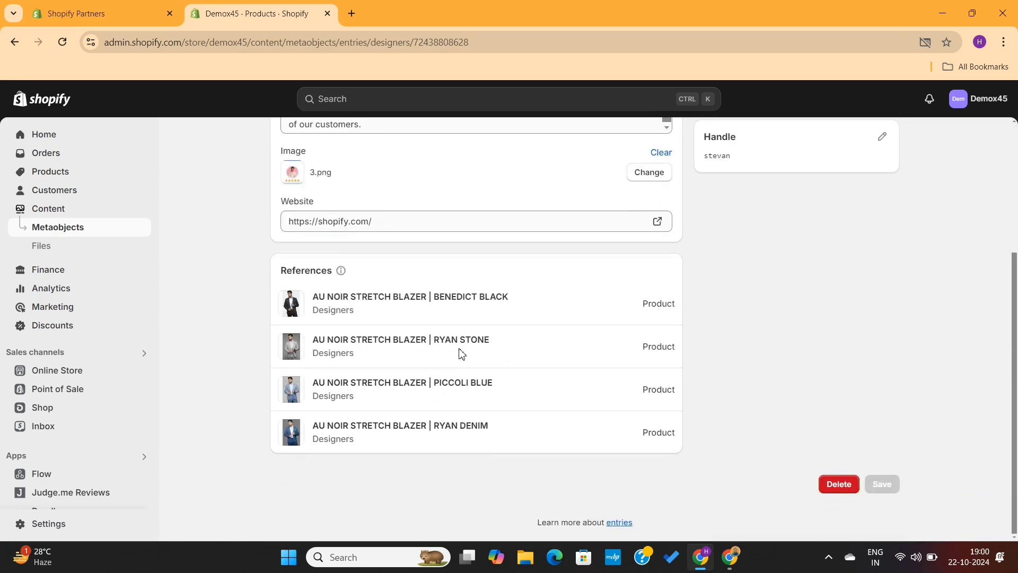
scroll(462, 355, up, 1)
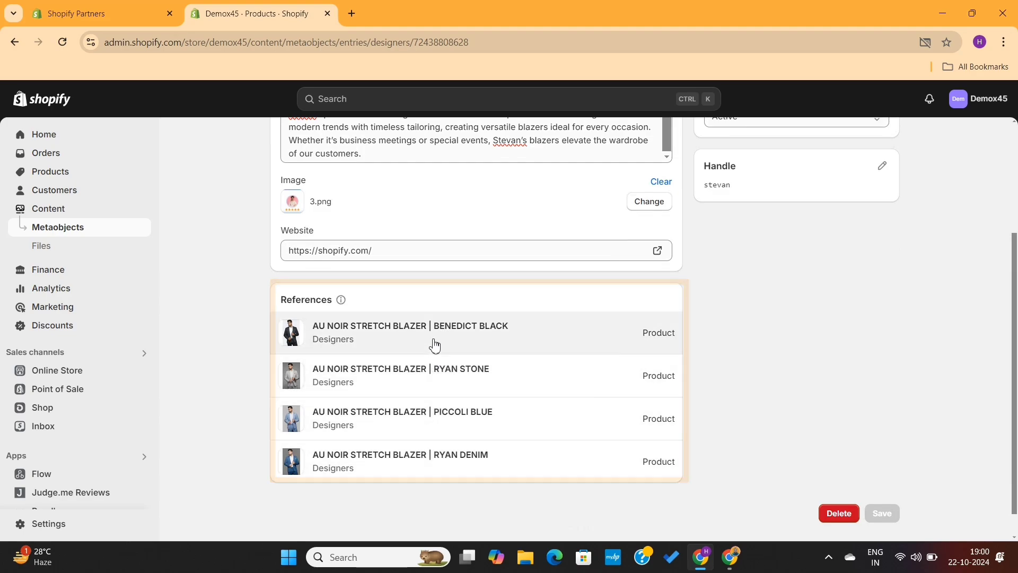
scroll(434, 333, up, 3)
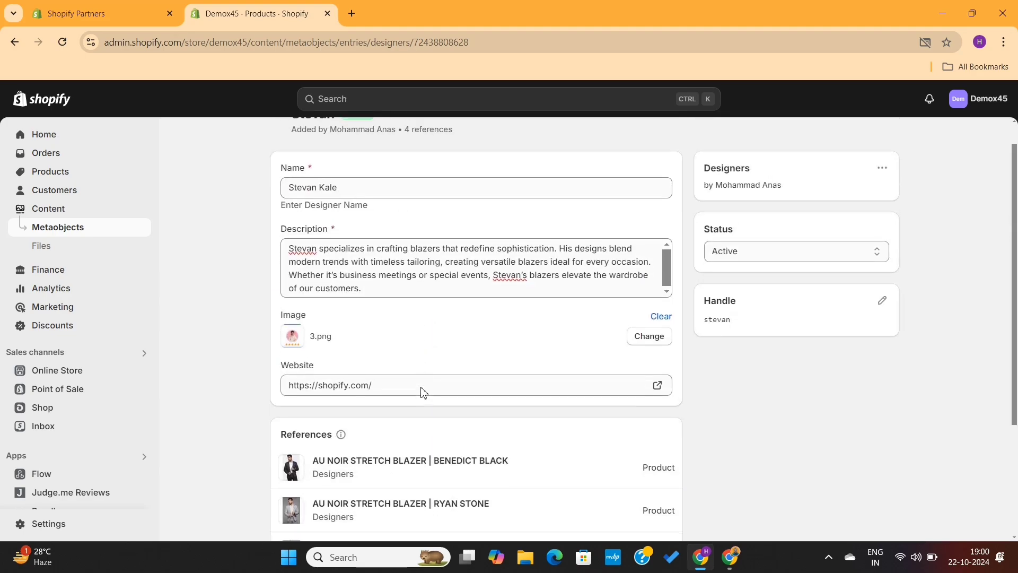
click(279, 142)
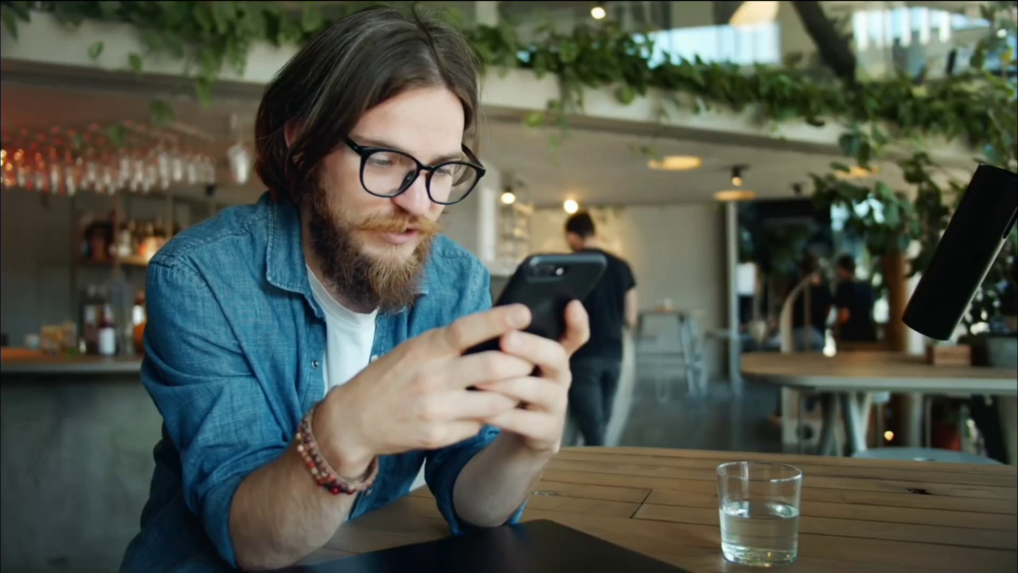